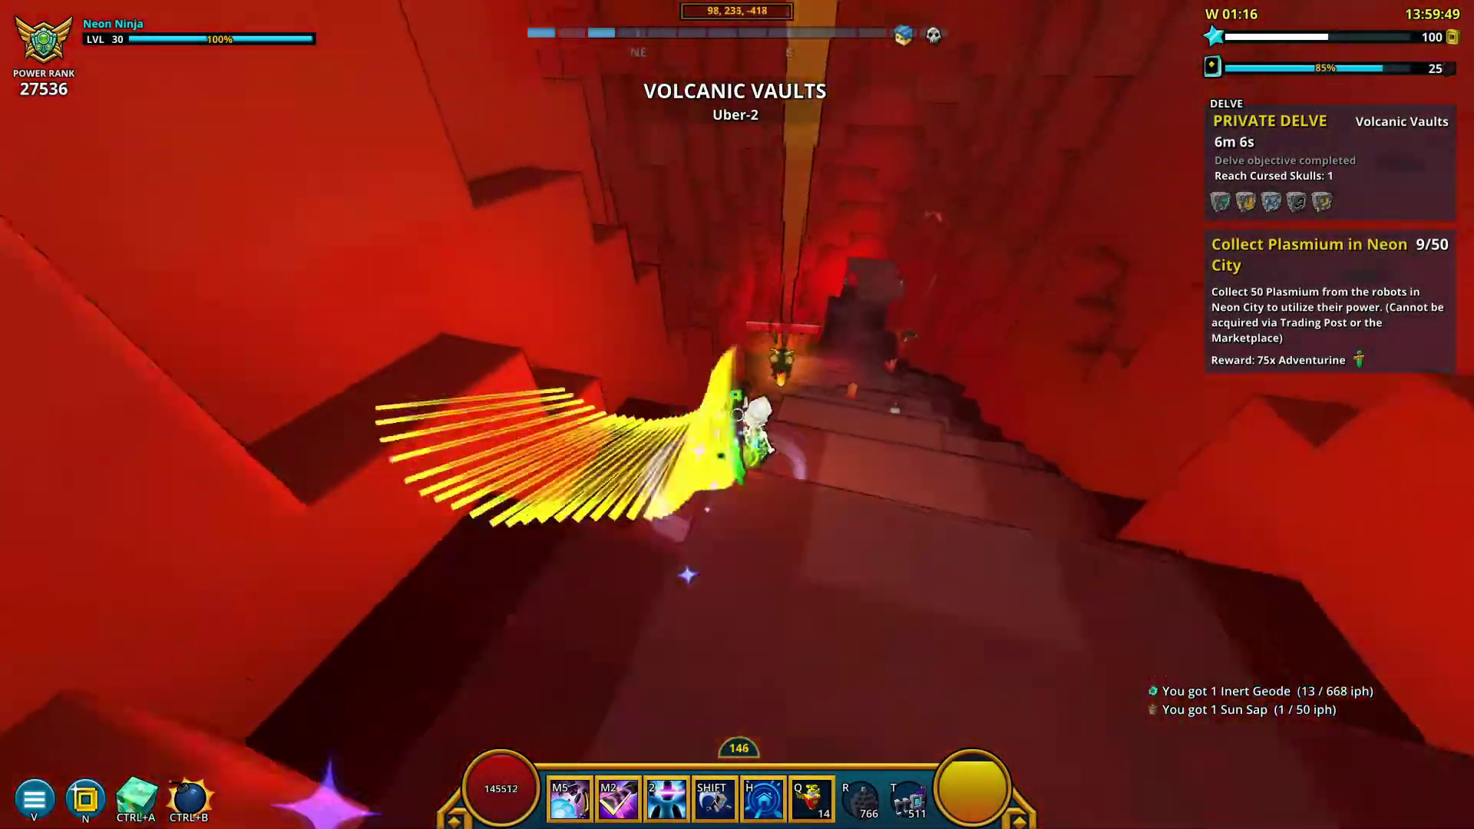
Travel through the Volcanic Vaults passage to the cursed skulls chamber and complete the delve boss objective.
{"action": "key", "text": "w"}
{"action": "left_click", "coordinate": [737, 414]}
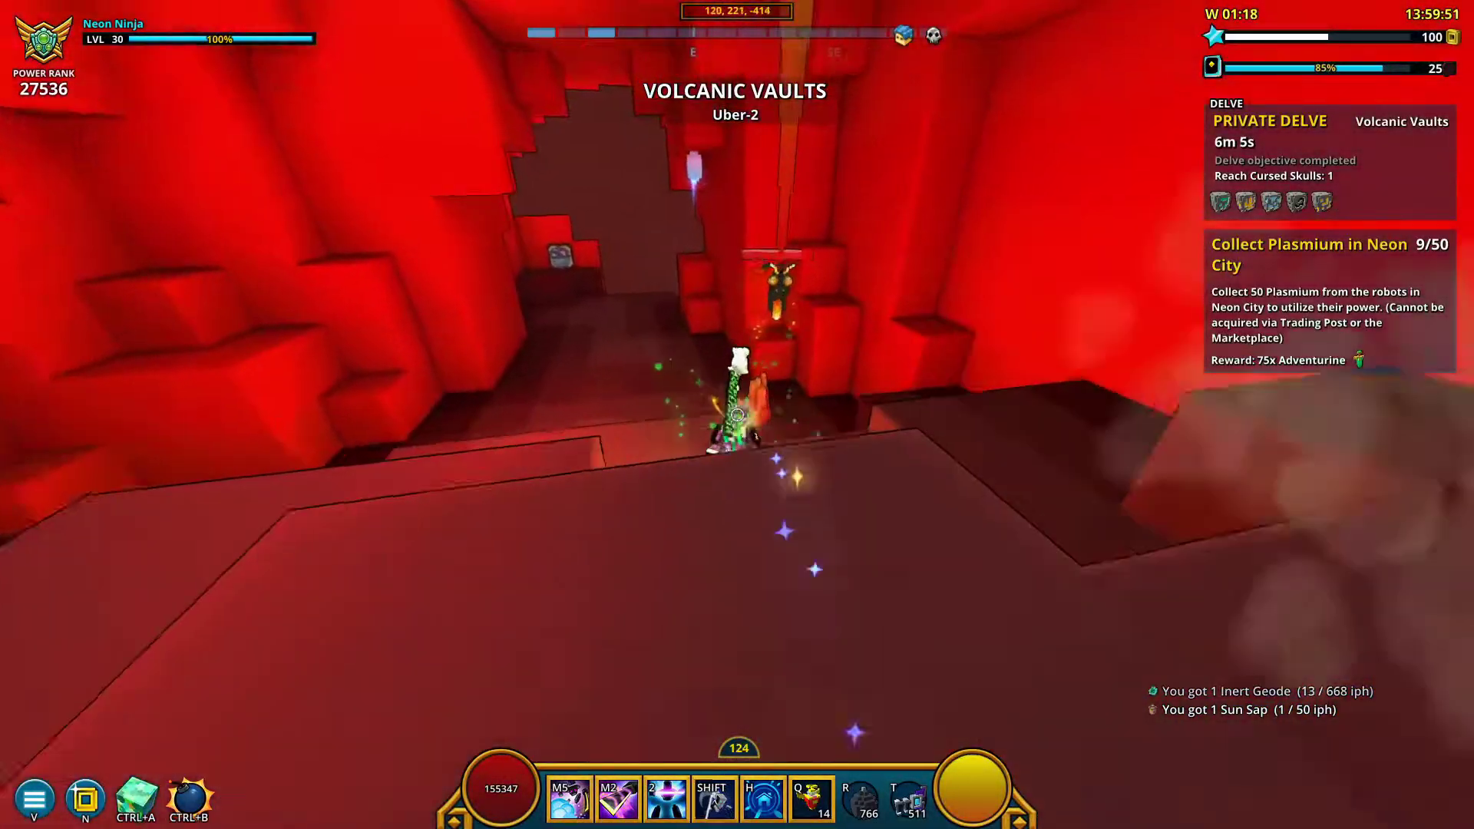
{"action": "left_click", "coordinate": [737, 415]}
{"action": "key", "text": "w"}
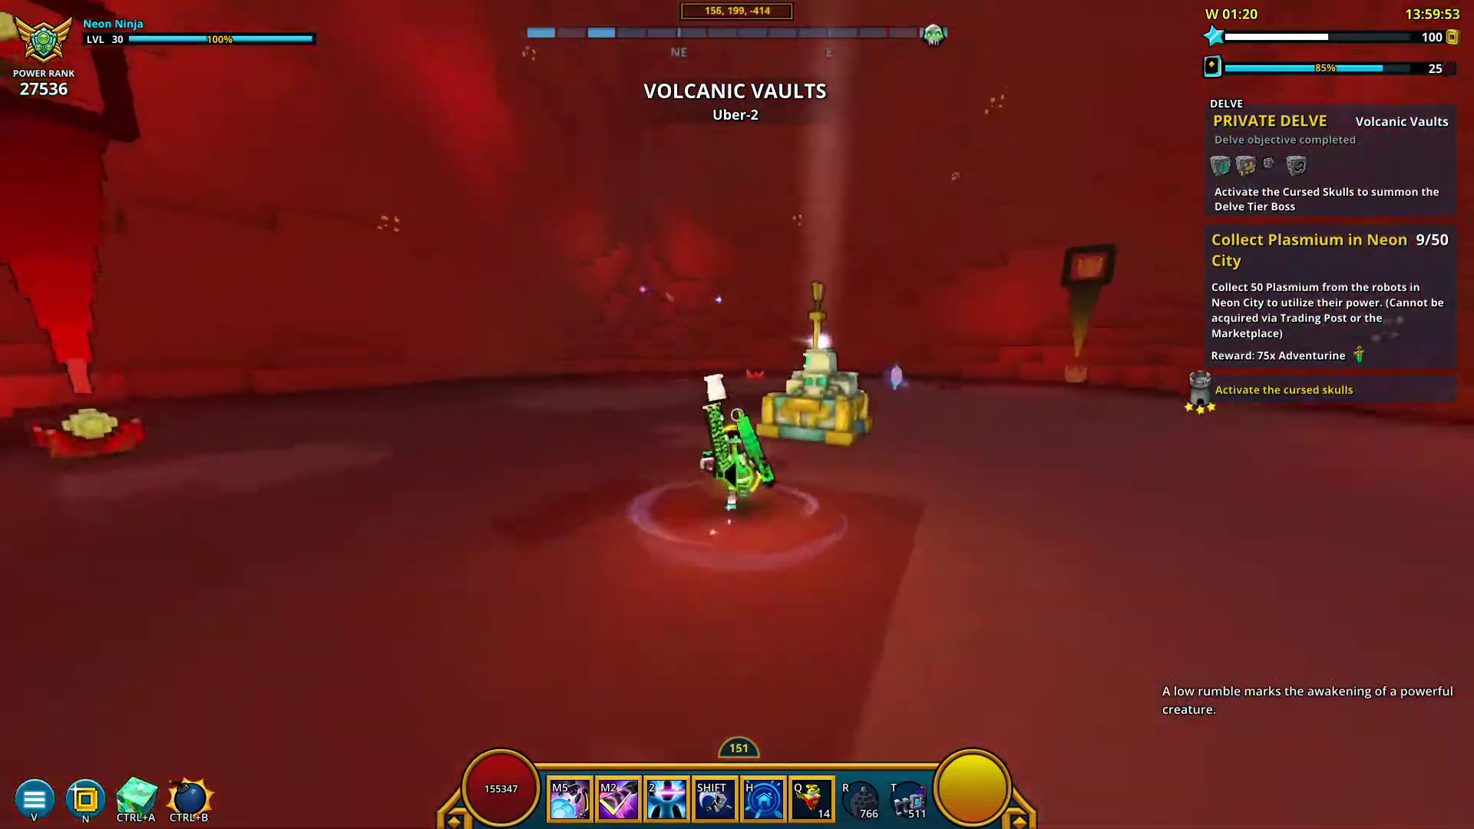
{"action": "key", "text": "w"}
{"action": "left_click", "coordinate": [737, 415]}
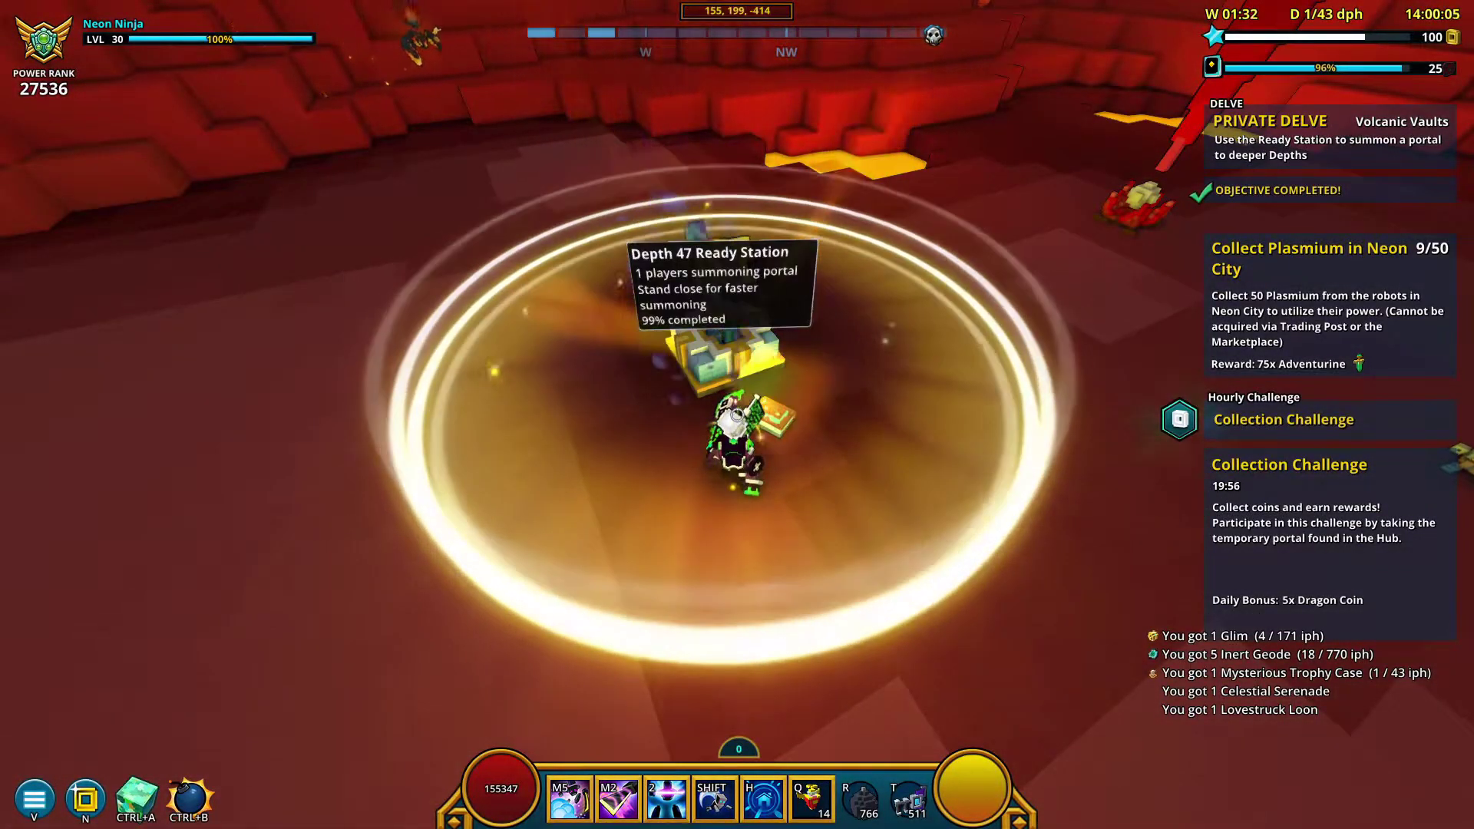
Enter the next delve depth through the portal at the Depth 47 Ready Station.
{"action": "key", "text": "w"}
{"action": "key", "text": "q"}
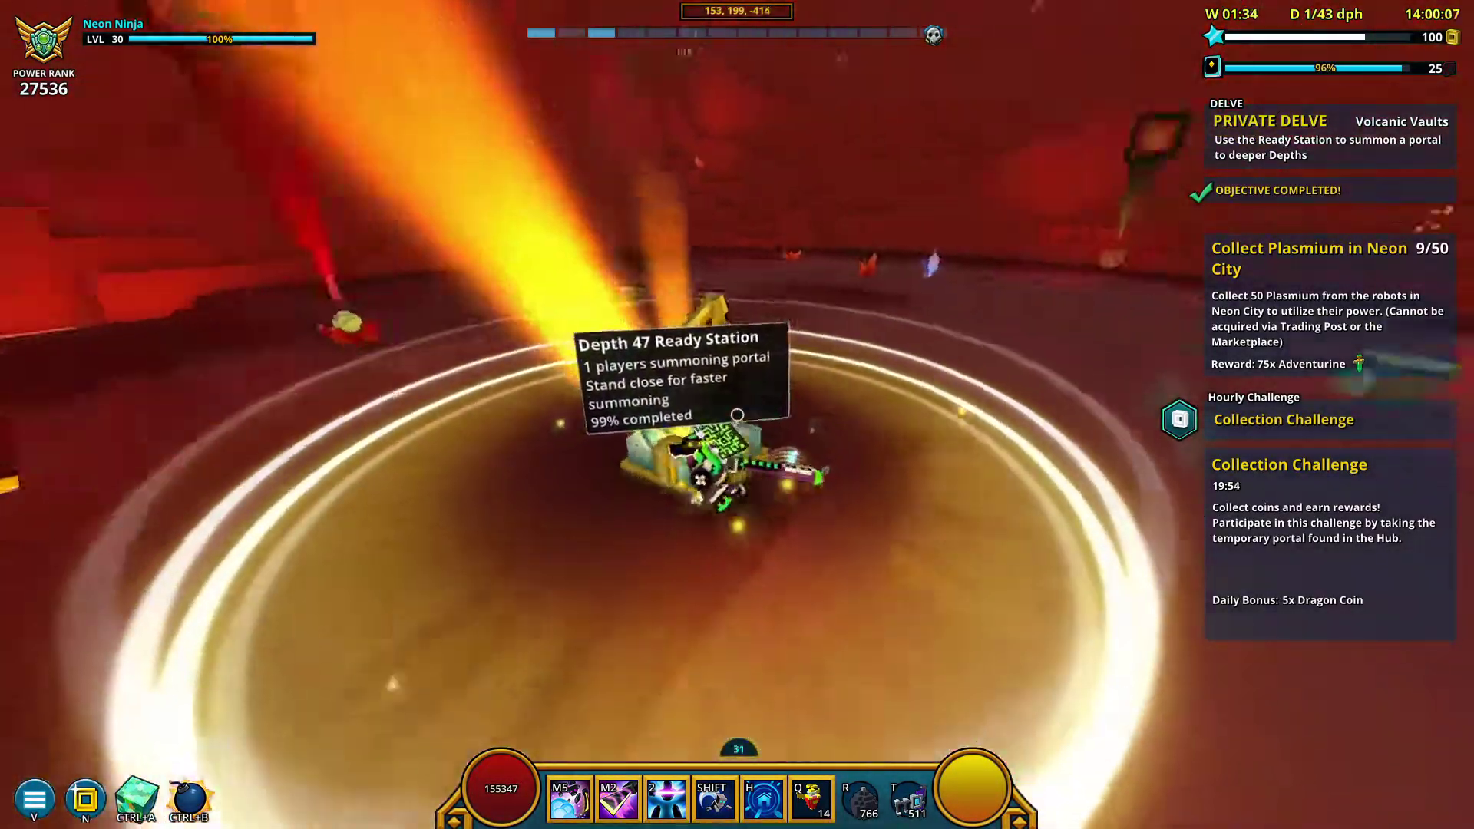
{"action": "key", "text": "e"}
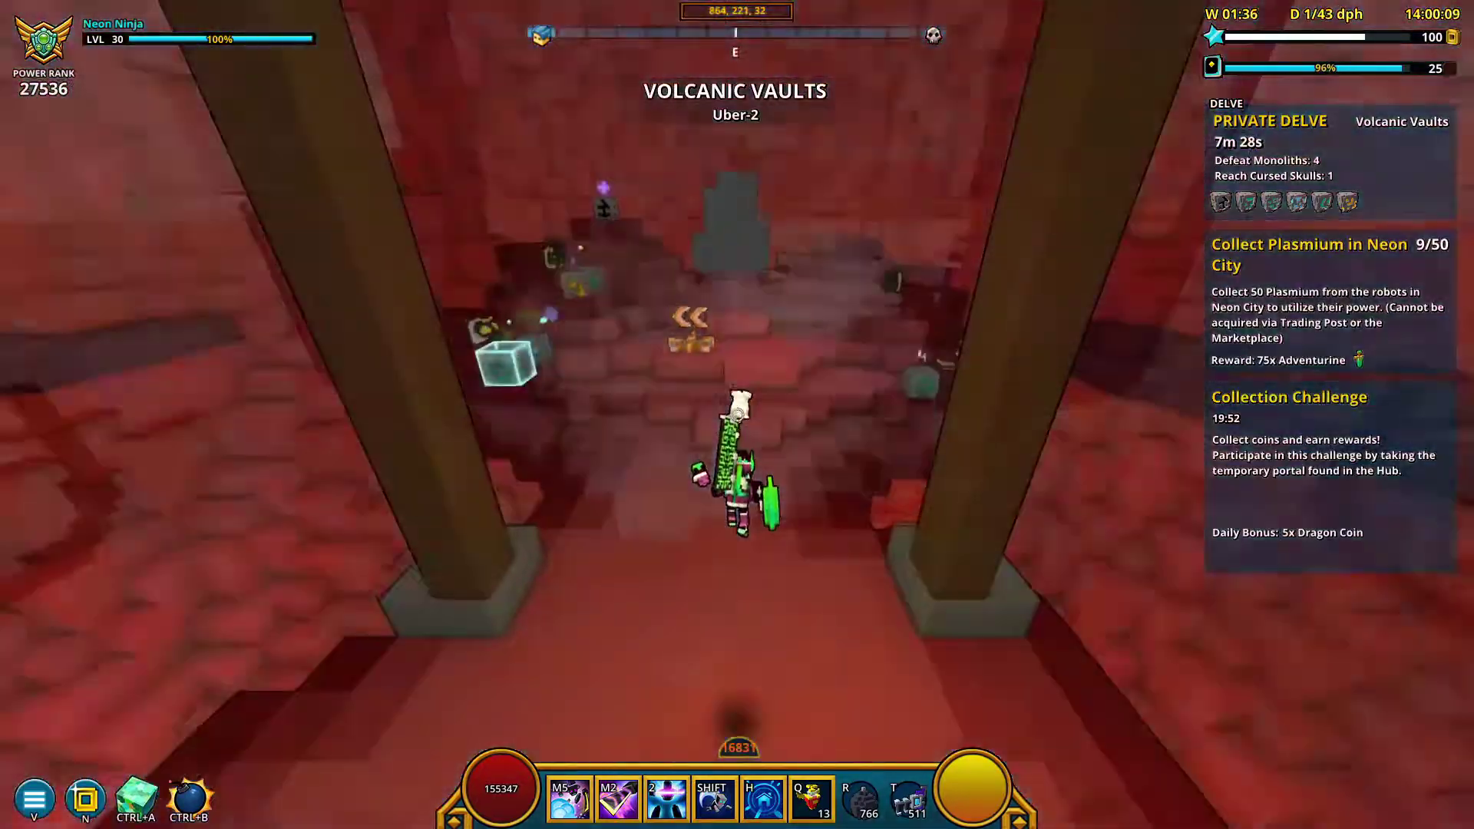
Advance from the delve entrance through the red rock tunnel, attacking the enemy in the way.
{"action": "key", "text": "w"}
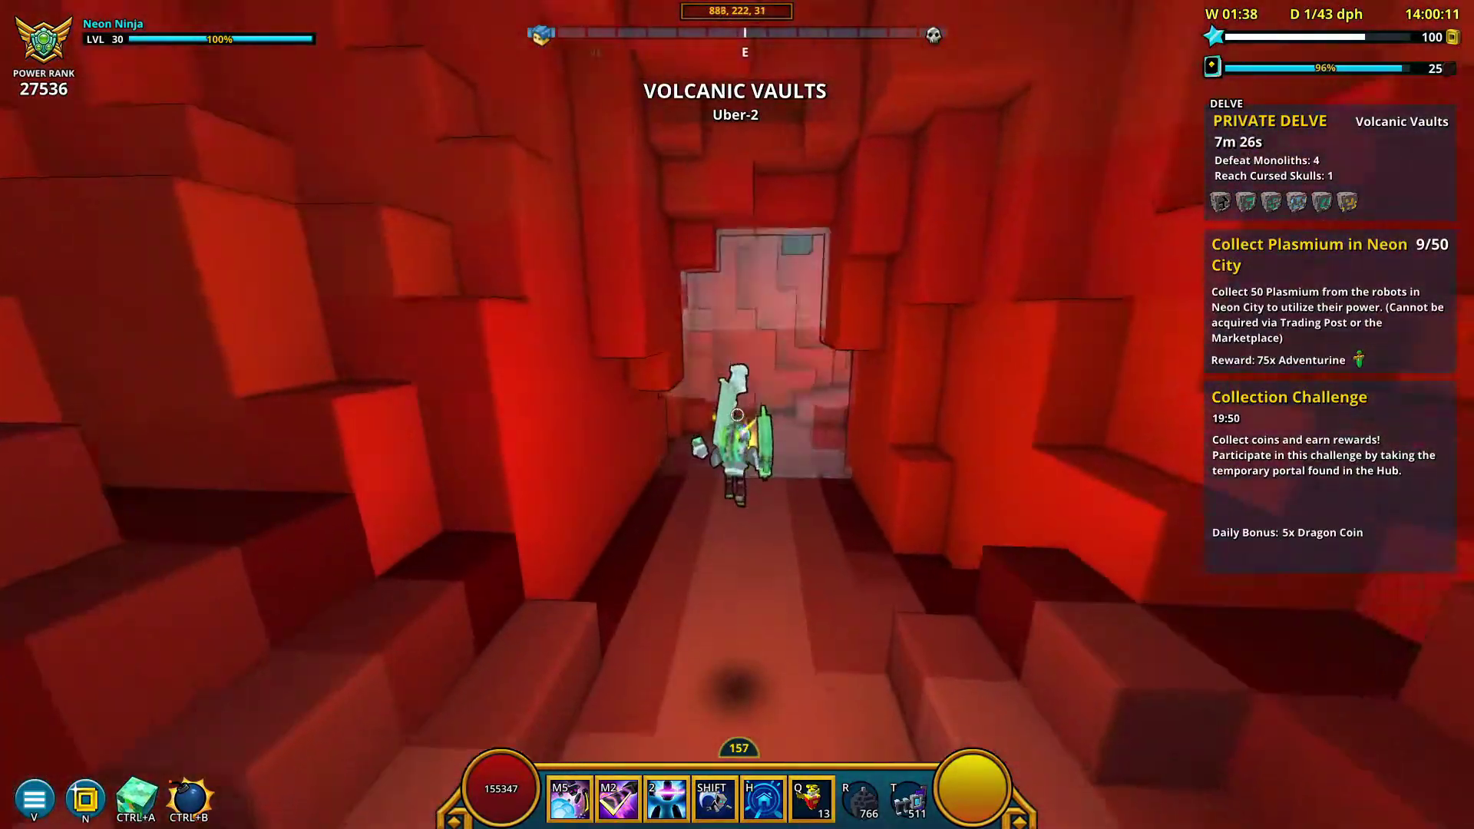
{"action": "key", "text": "space"}
{"action": "key", "text": "w"}
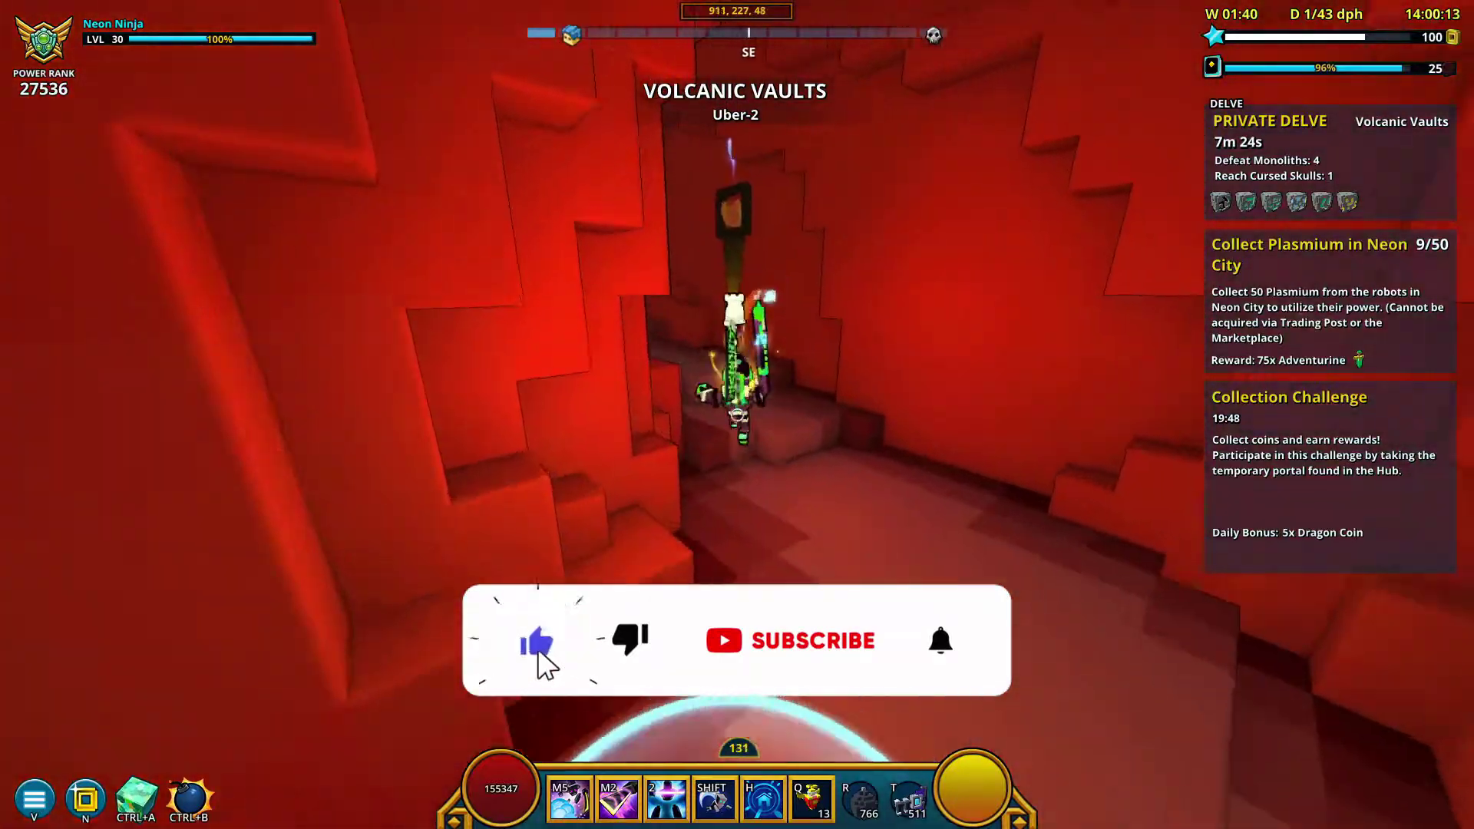
{"action": "key", "text": "w"}
{"action": "key", "text": "space"}
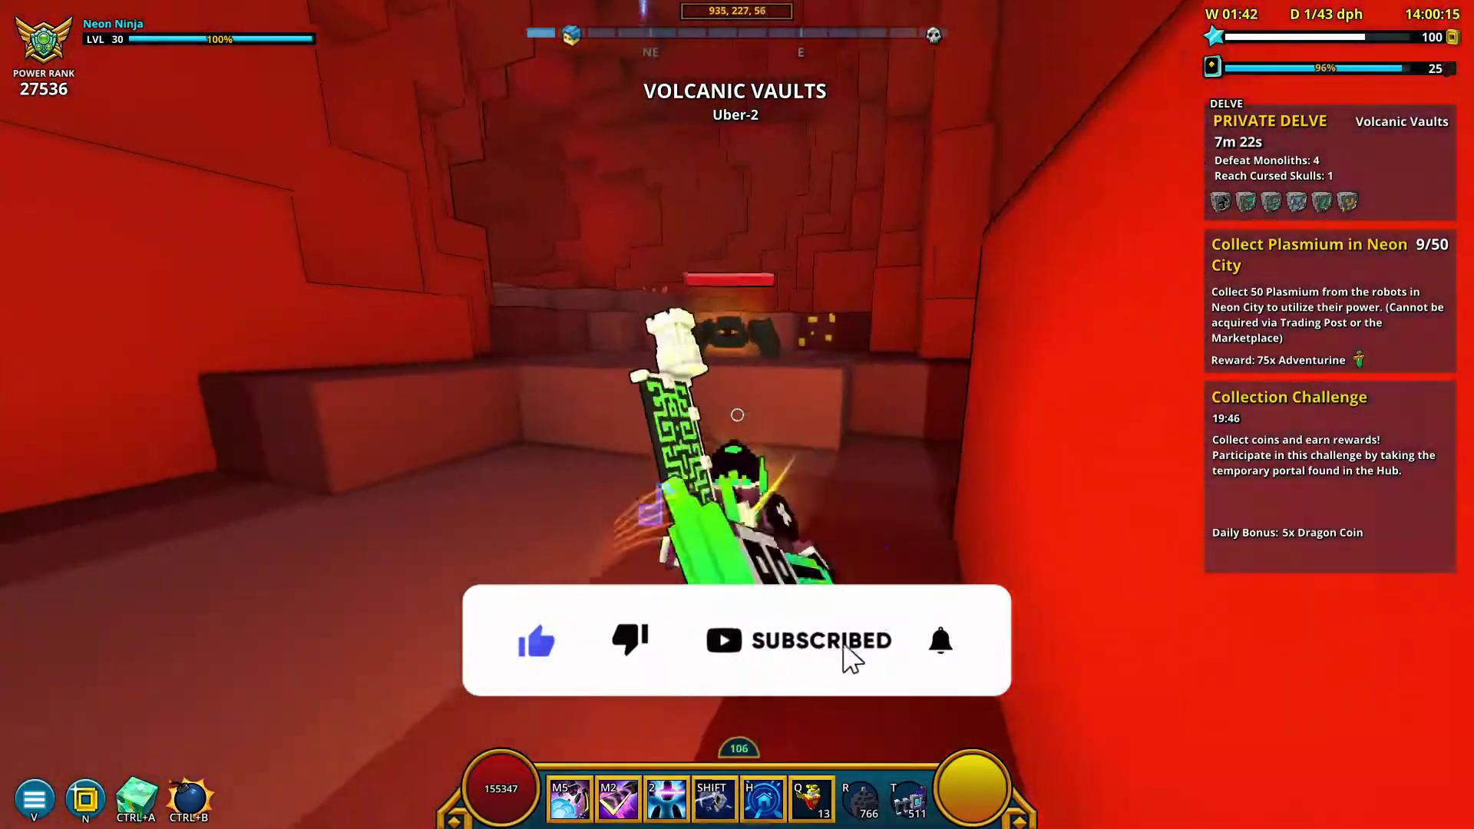
{"action": "left_click", "coordinate": [737, 415]}
{"action": "key", "text": "w"}
{"action": "key", "text": "space"}
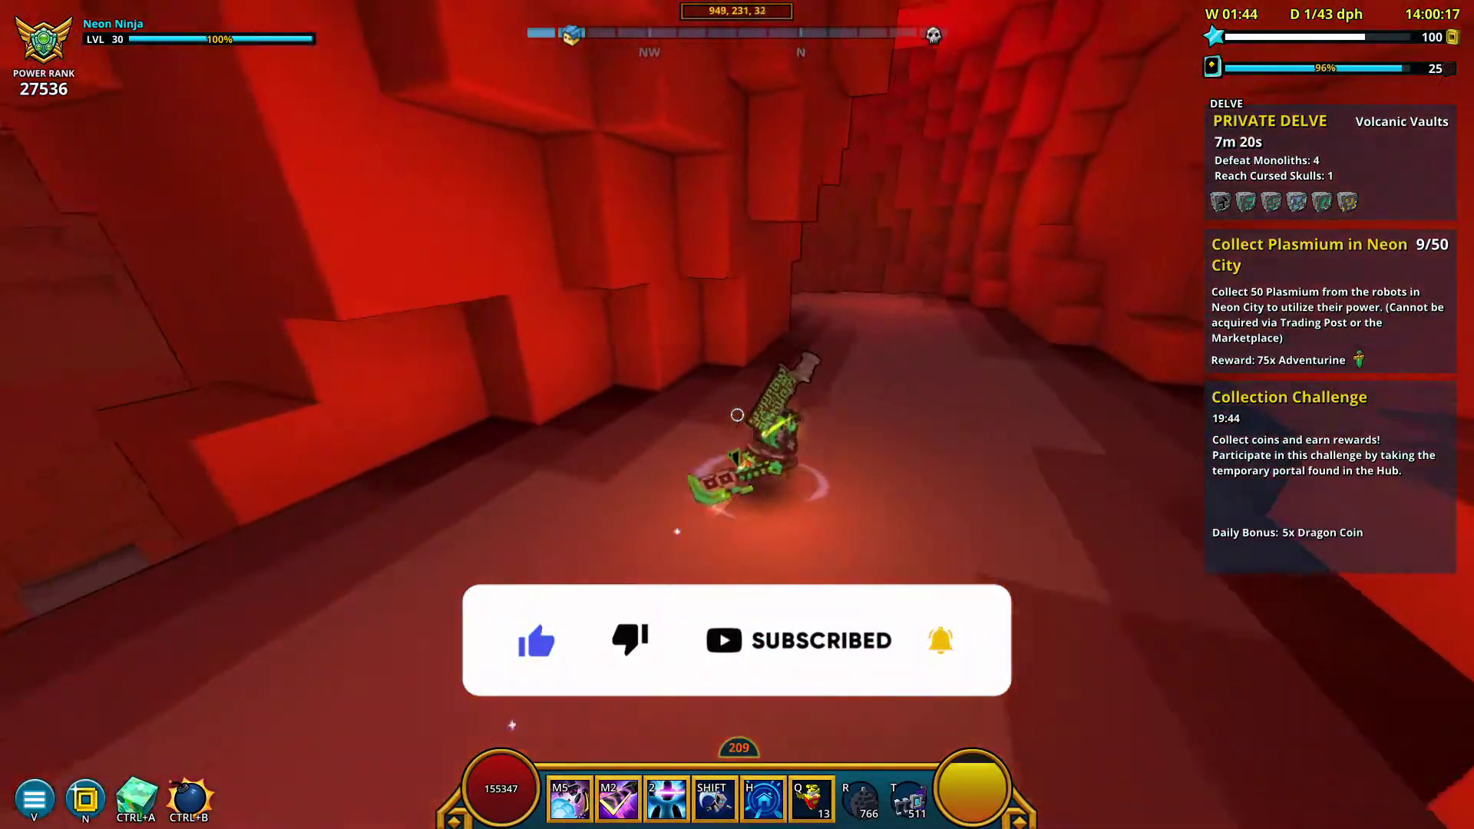
Descend through the Volcanic Vaults cavern to the glowing Shadowy Monolith.
{"action": "key", "text": "w"}
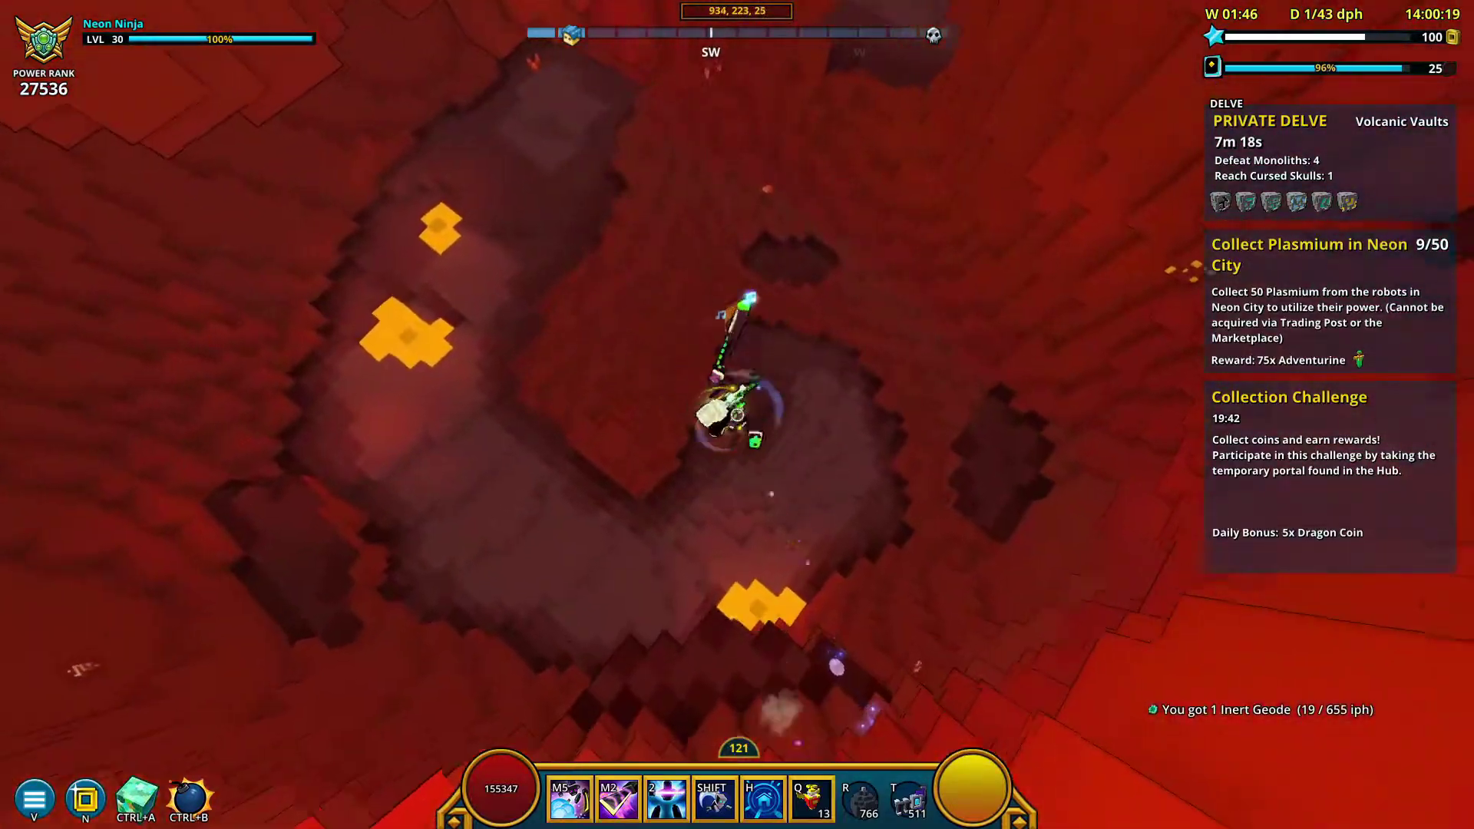
{"action": "key", "text": "space"}
{"action": "key", "text": "w"}
{"action": "key", "text": "space"}
{"action": "key", "text": "space"}
{"action": "key", "text": "space"}
{"action": "key", "text": "space"}
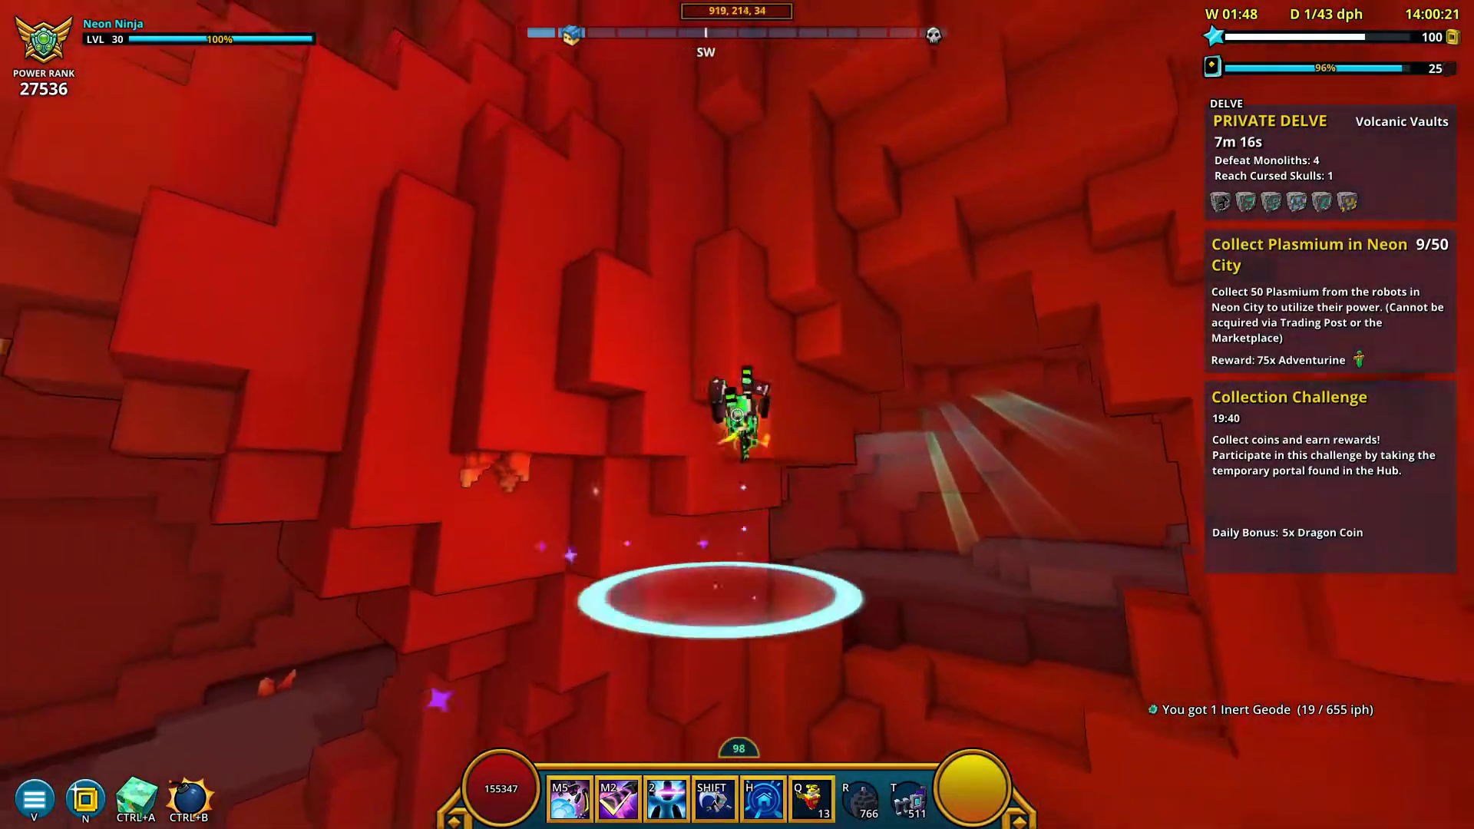
{"action": "key", "text": "w"}
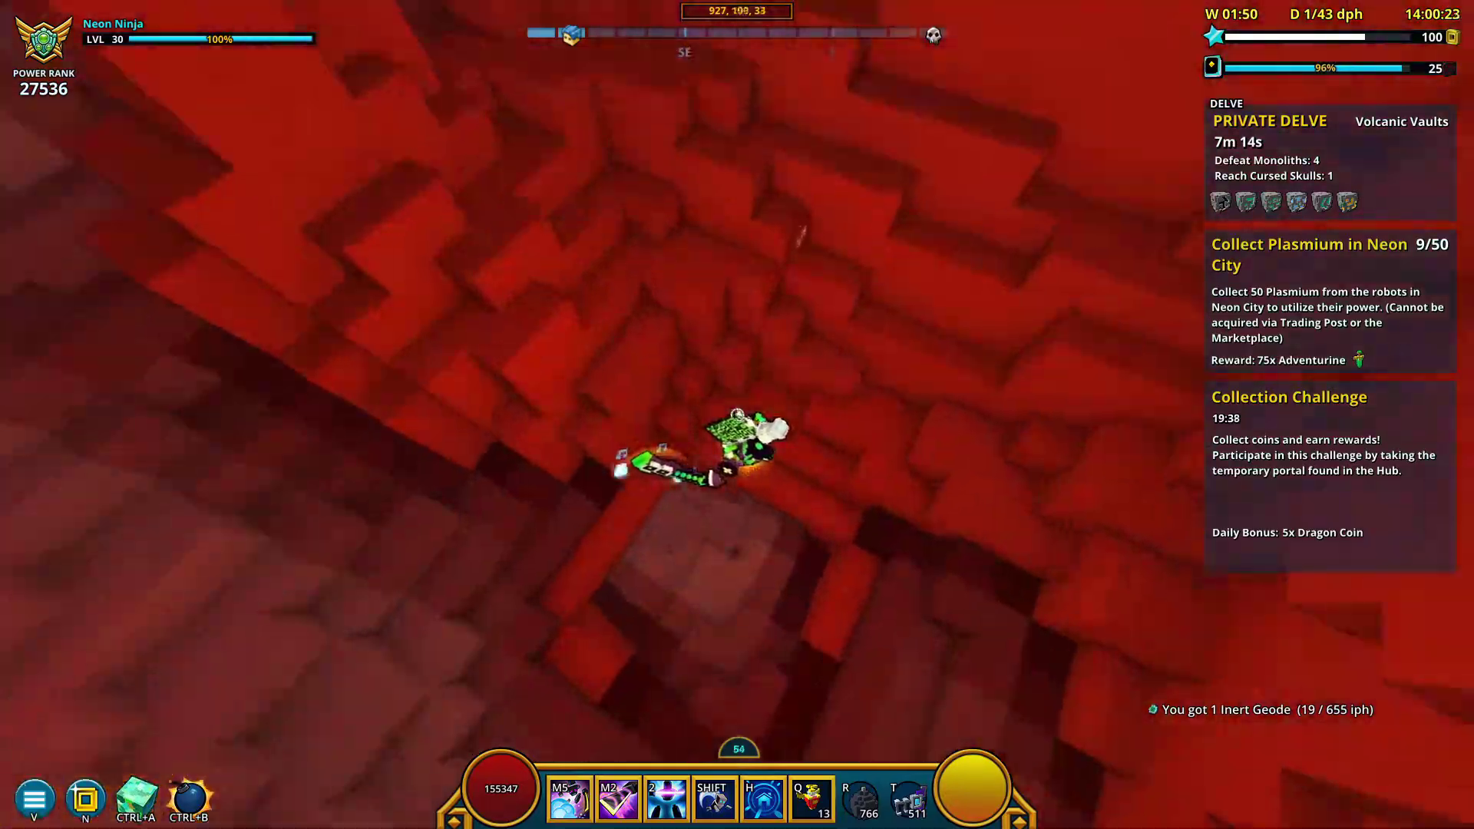
{"action": "key", "text": "w"}
{"action": "key", "text": "space"}
{"action": "key", "text": "space"}
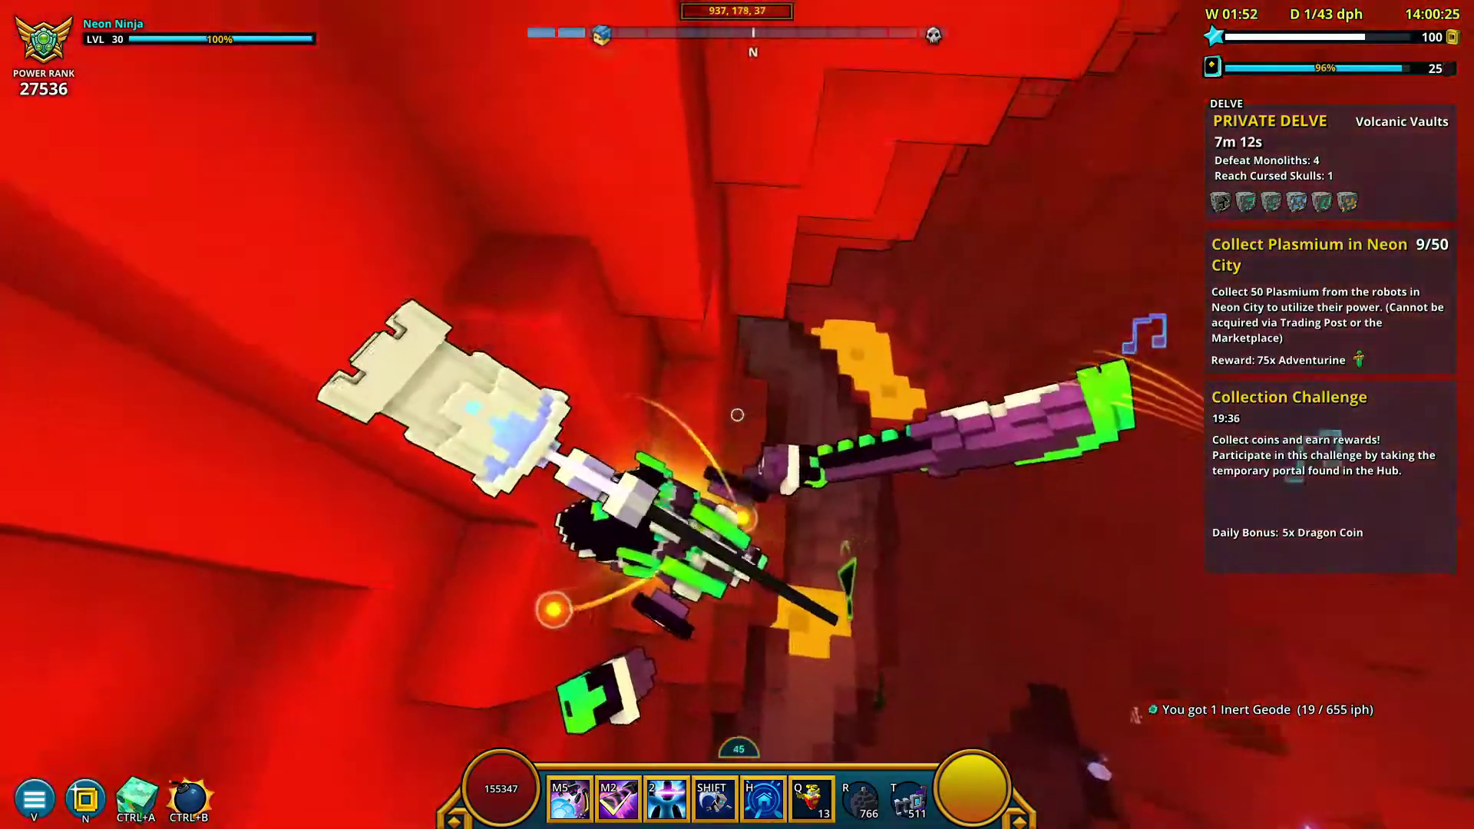
{"action": "key", "text": "w"}
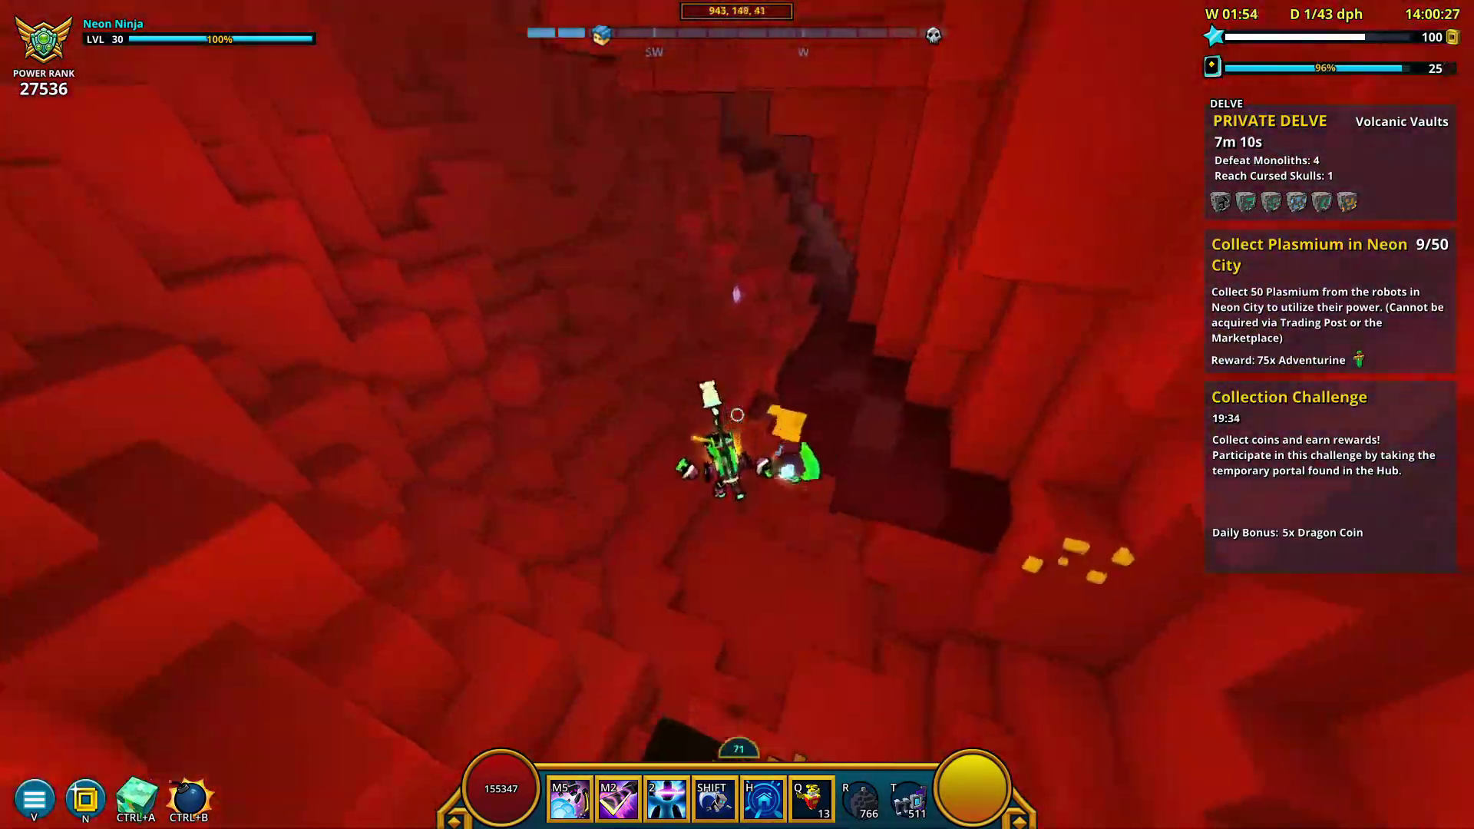
{"action": "key", "text": "w"}
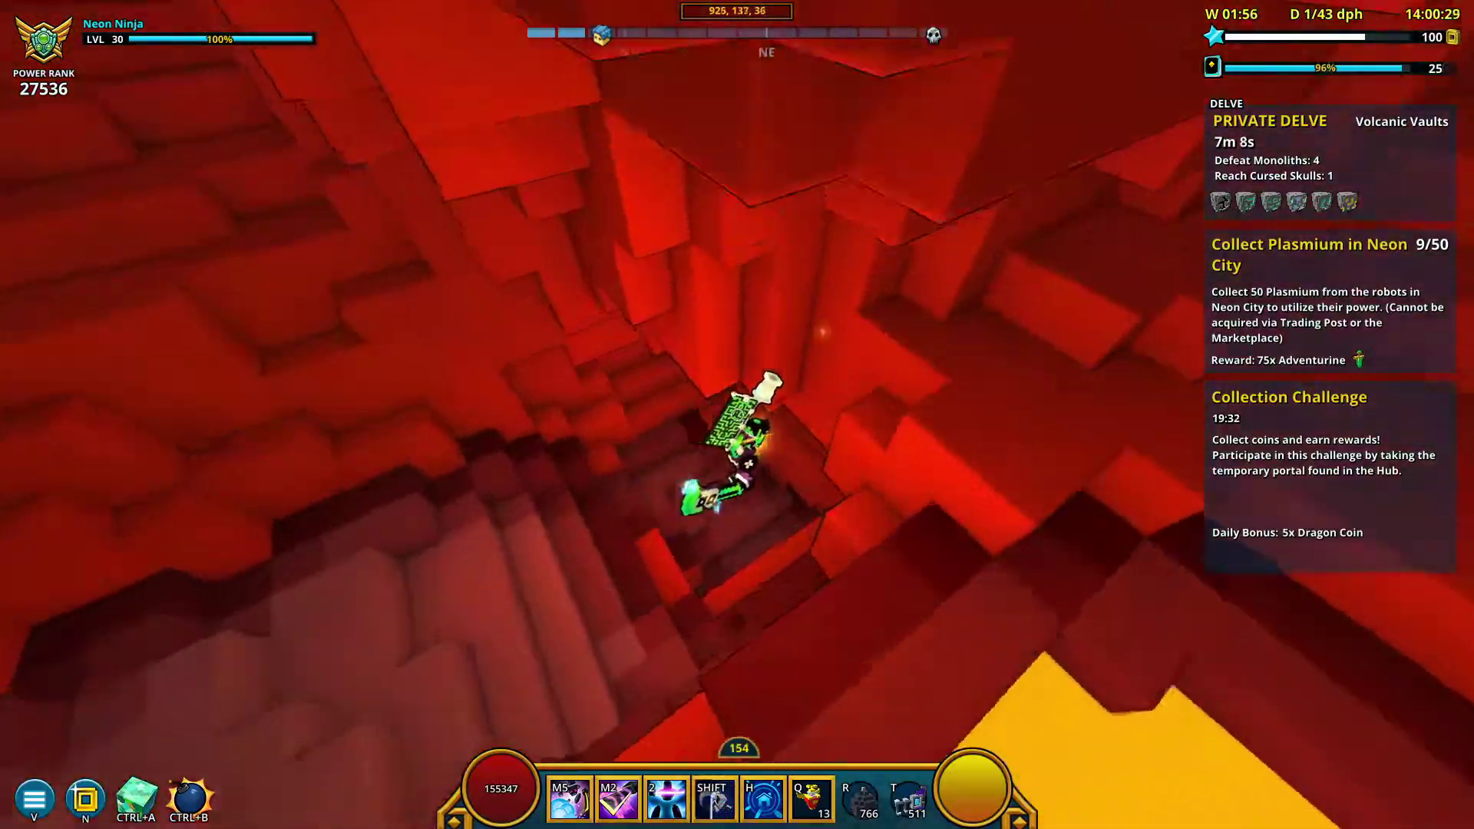
{"action": "key", "text": "w"}
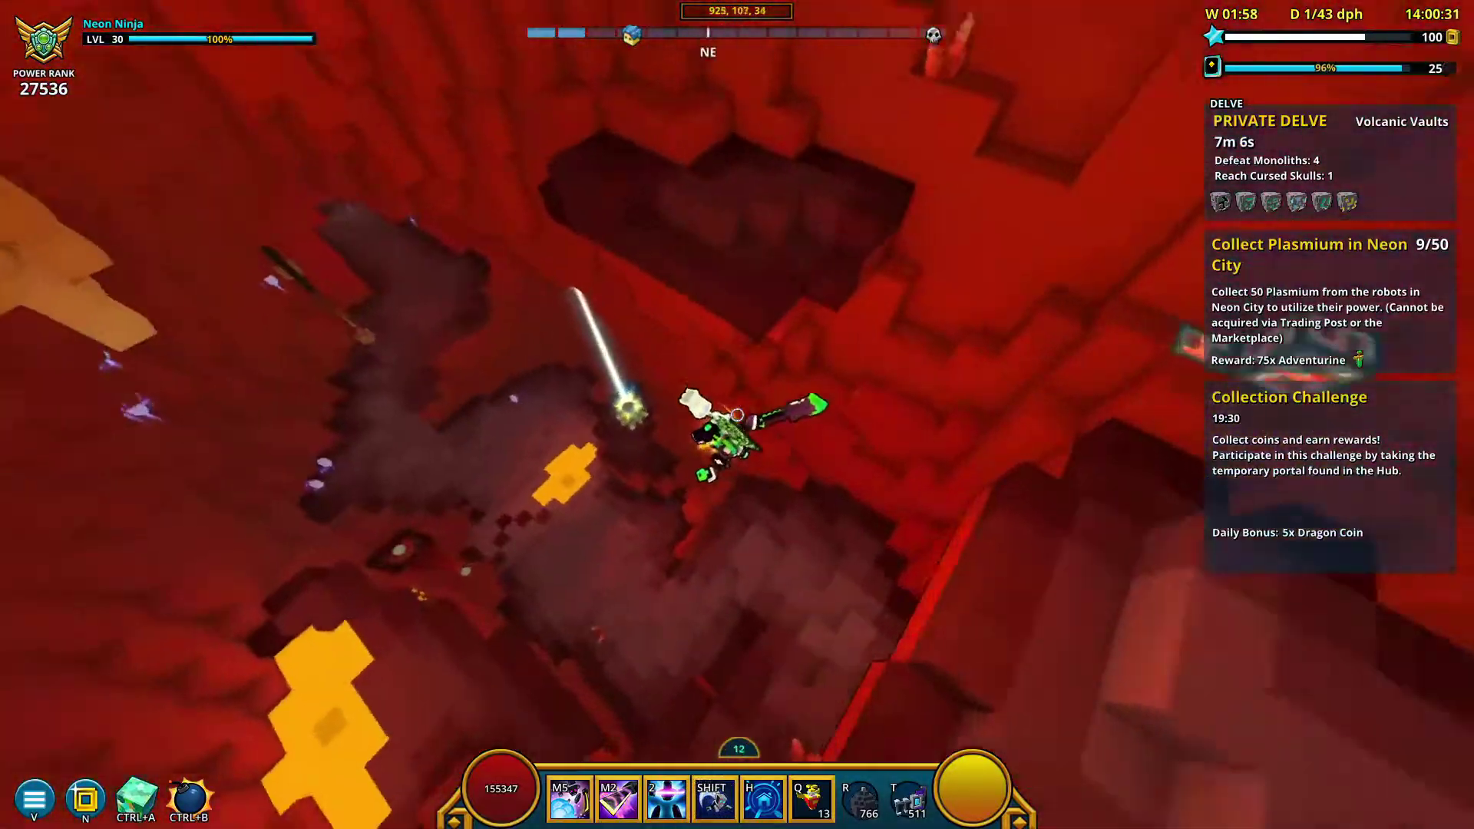
{"action": "key", "text": "w"}
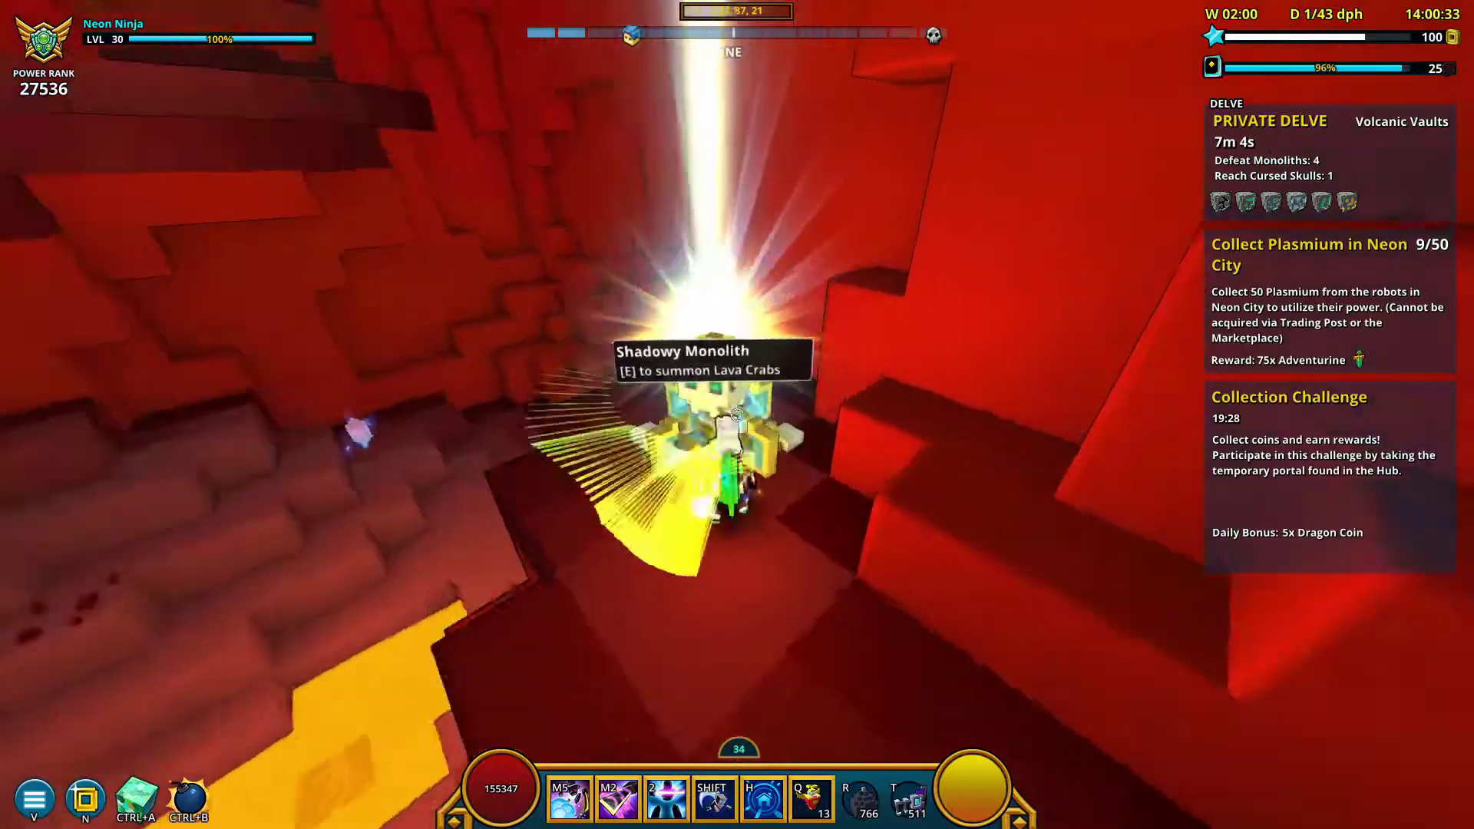
{"action": "key", "text": "w"}
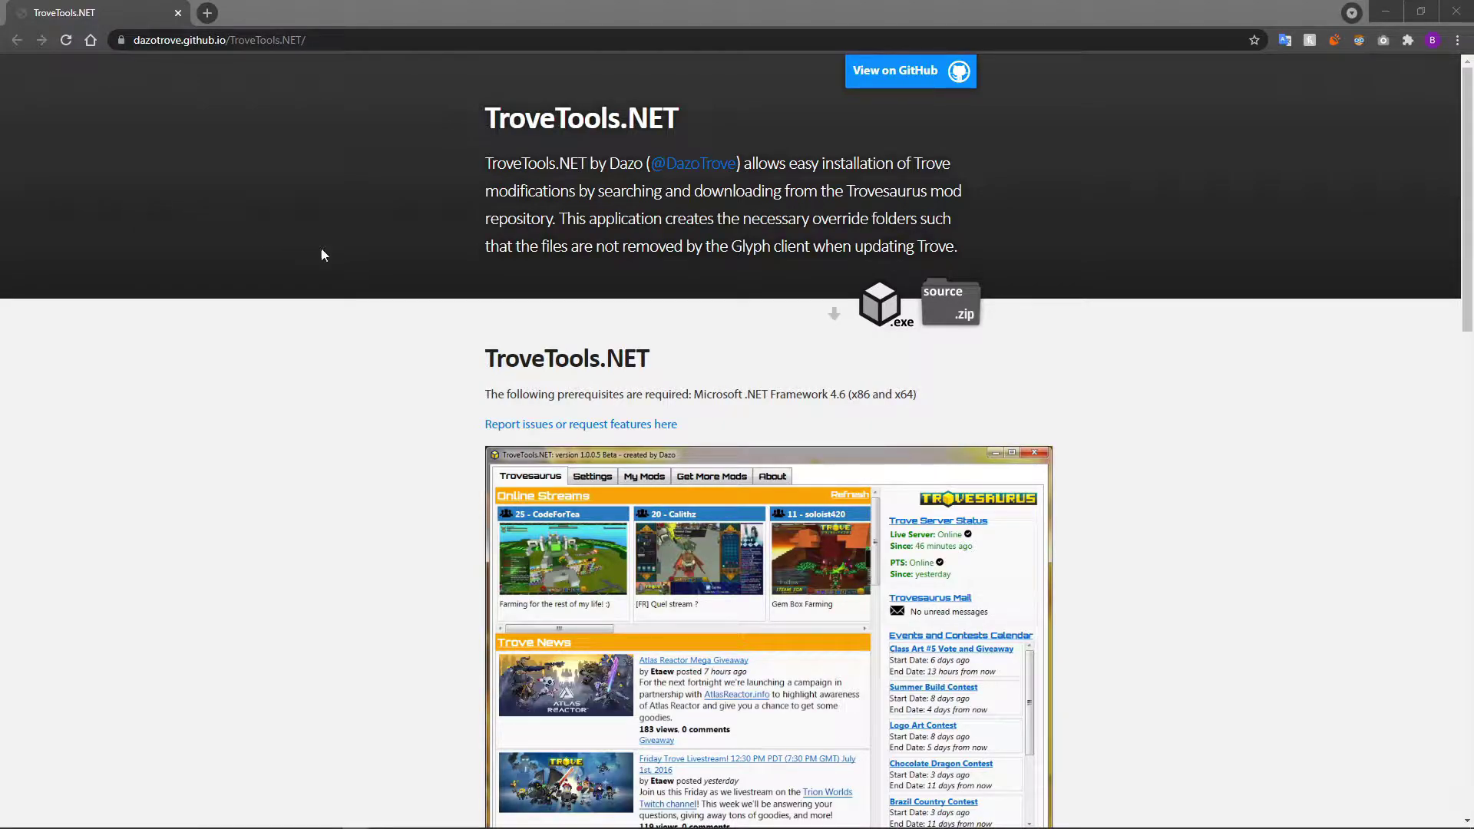
Download the TroveTools.NET .exe installer from its web page, run it and approve the installation.
{"action": "left_click", "coordinate": [884, 306]}
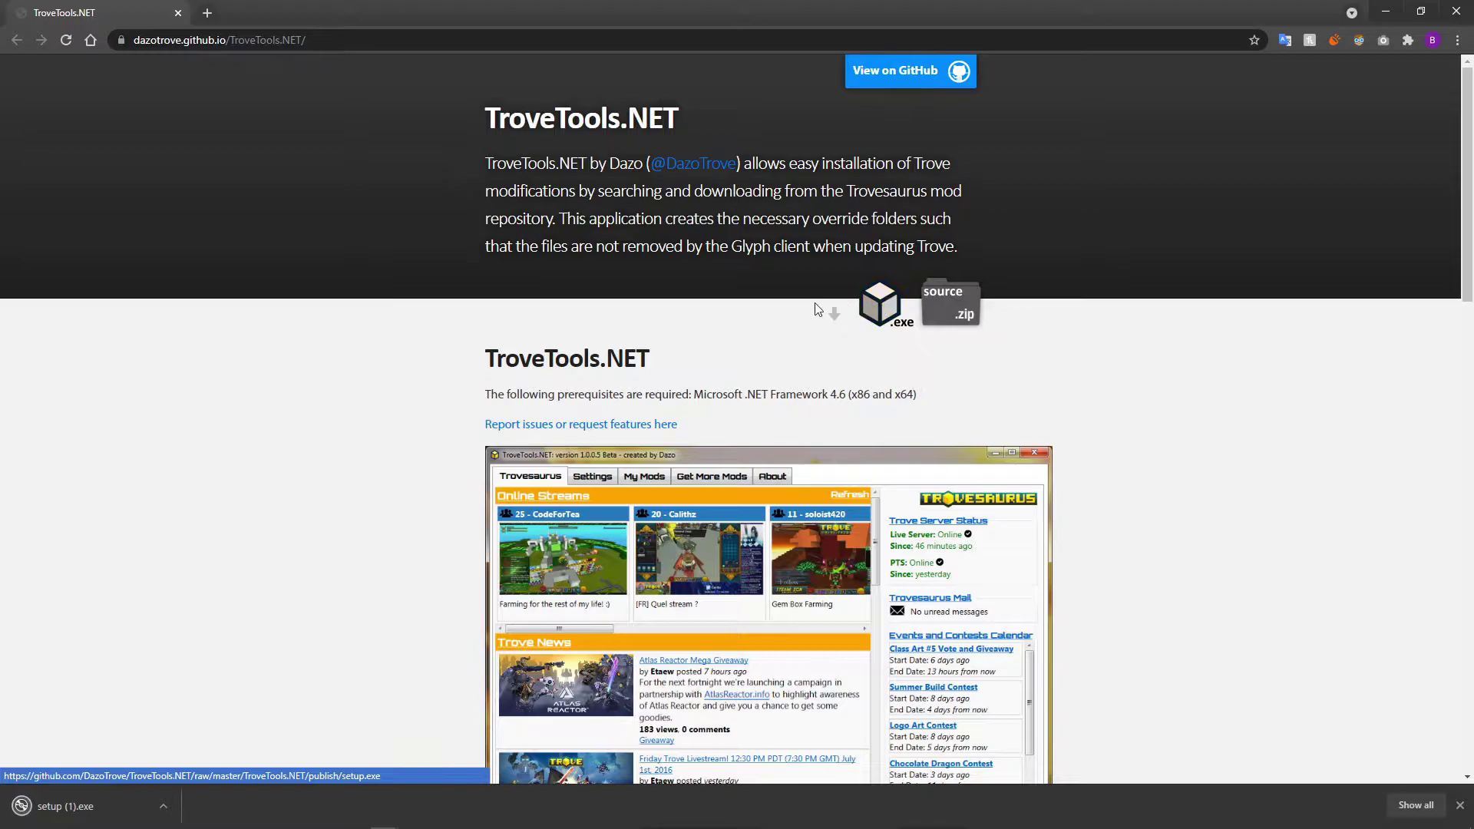
{"action": "left_click", "coordinate": [90, 800]}
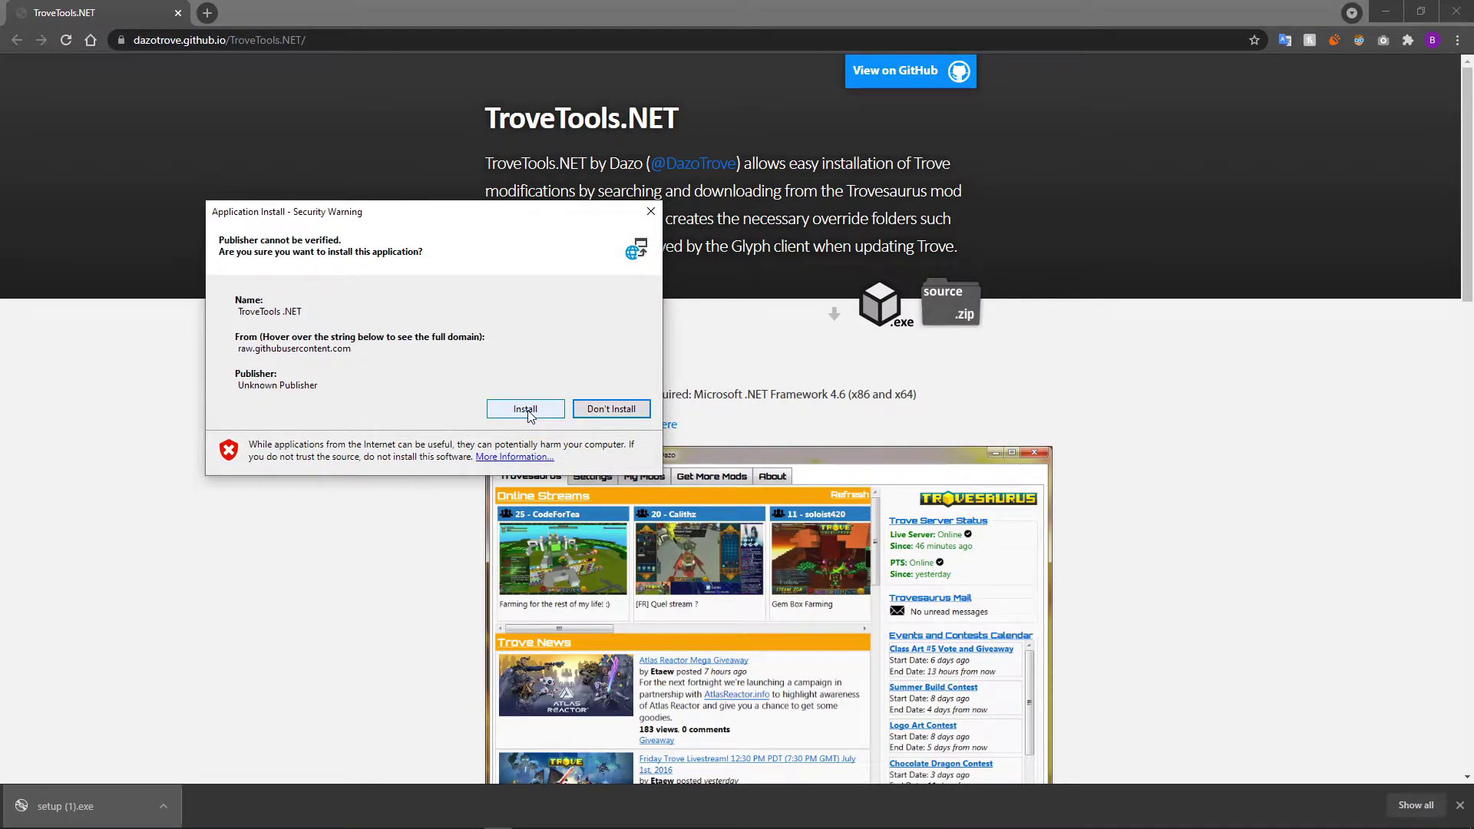
{"action": "left_click", "coordinate": [528, 412]}
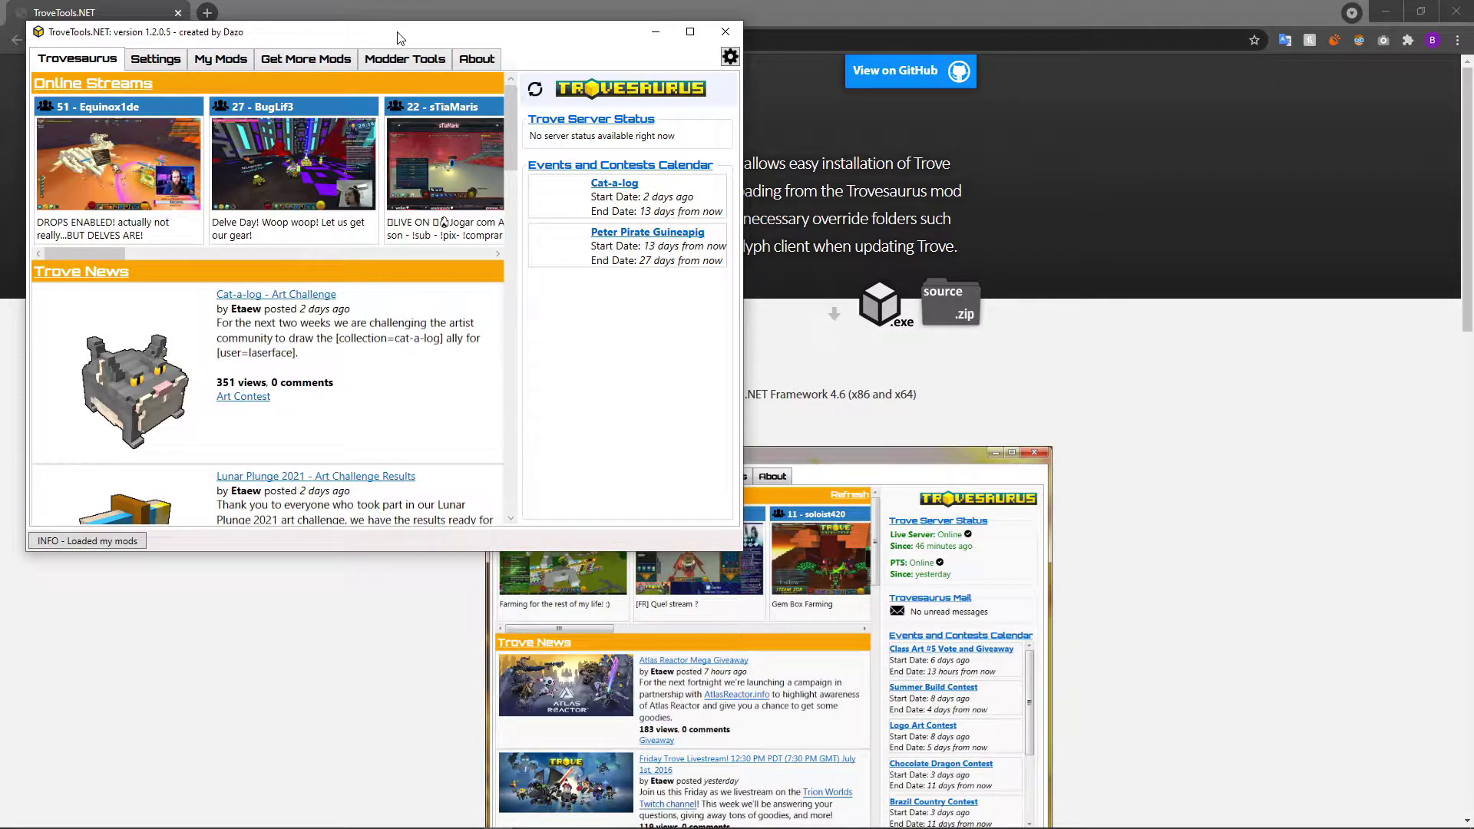
Maximize the TroveTools.NET window and run the automatic detection of Trove locations in its settings.
{"action": "left_click_drag", "start_coordinate": [400, 37], "coordinate": [563, 2]}
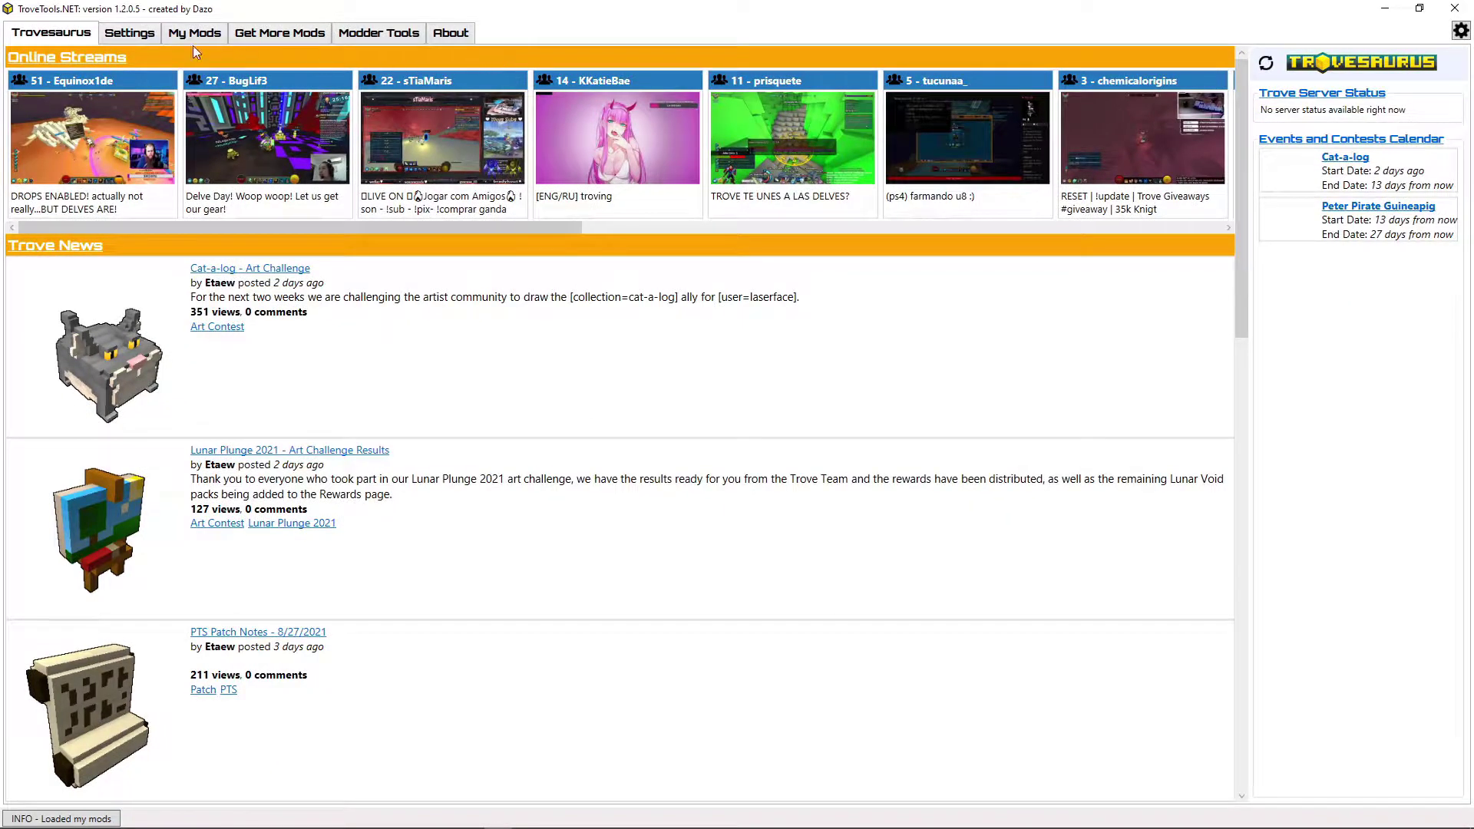
{"action": "left_click", "coordinate": [134, 34]}
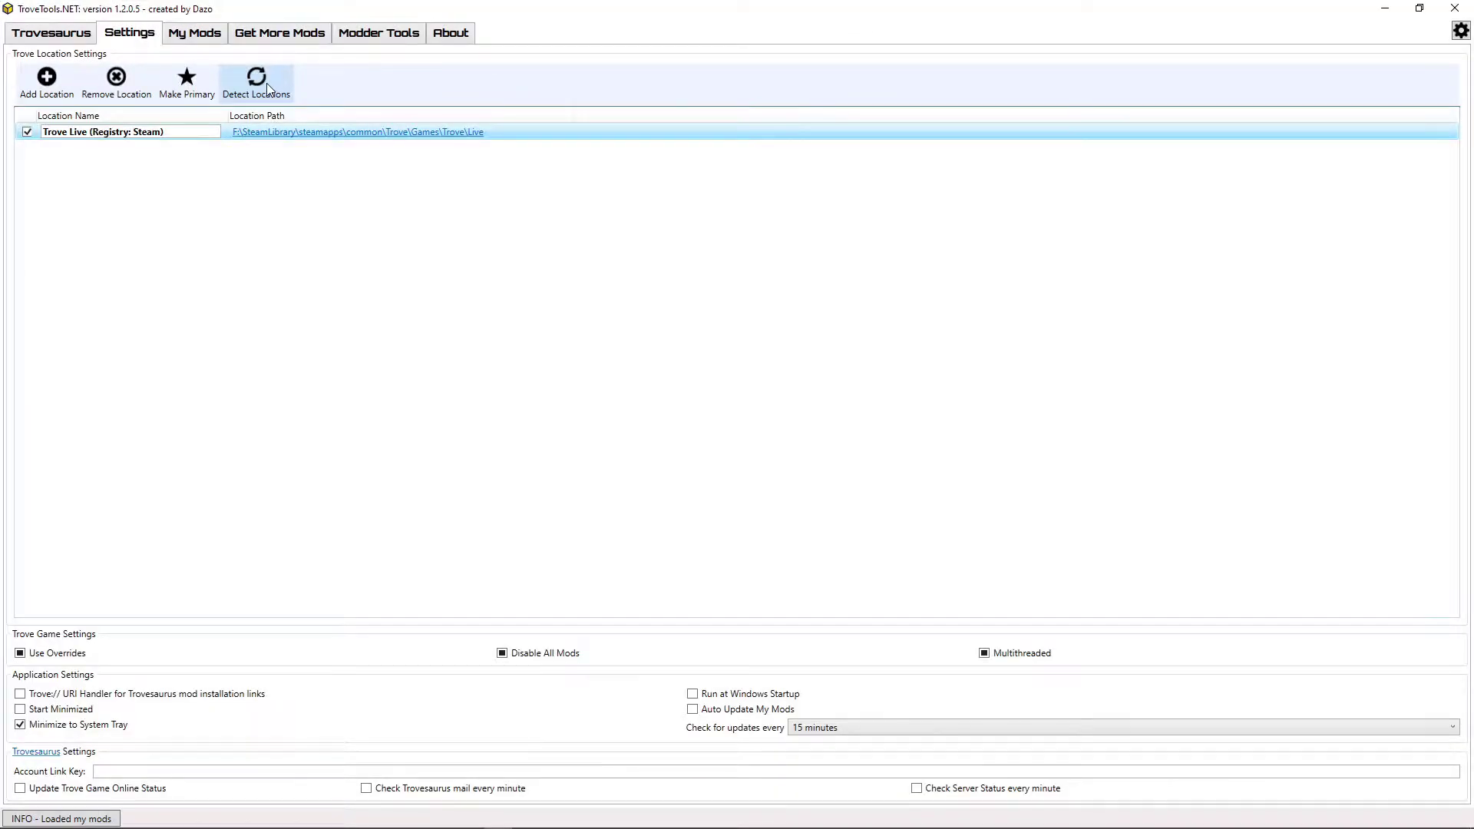
{"action": "left_click", "coordinate": [268, 90]}
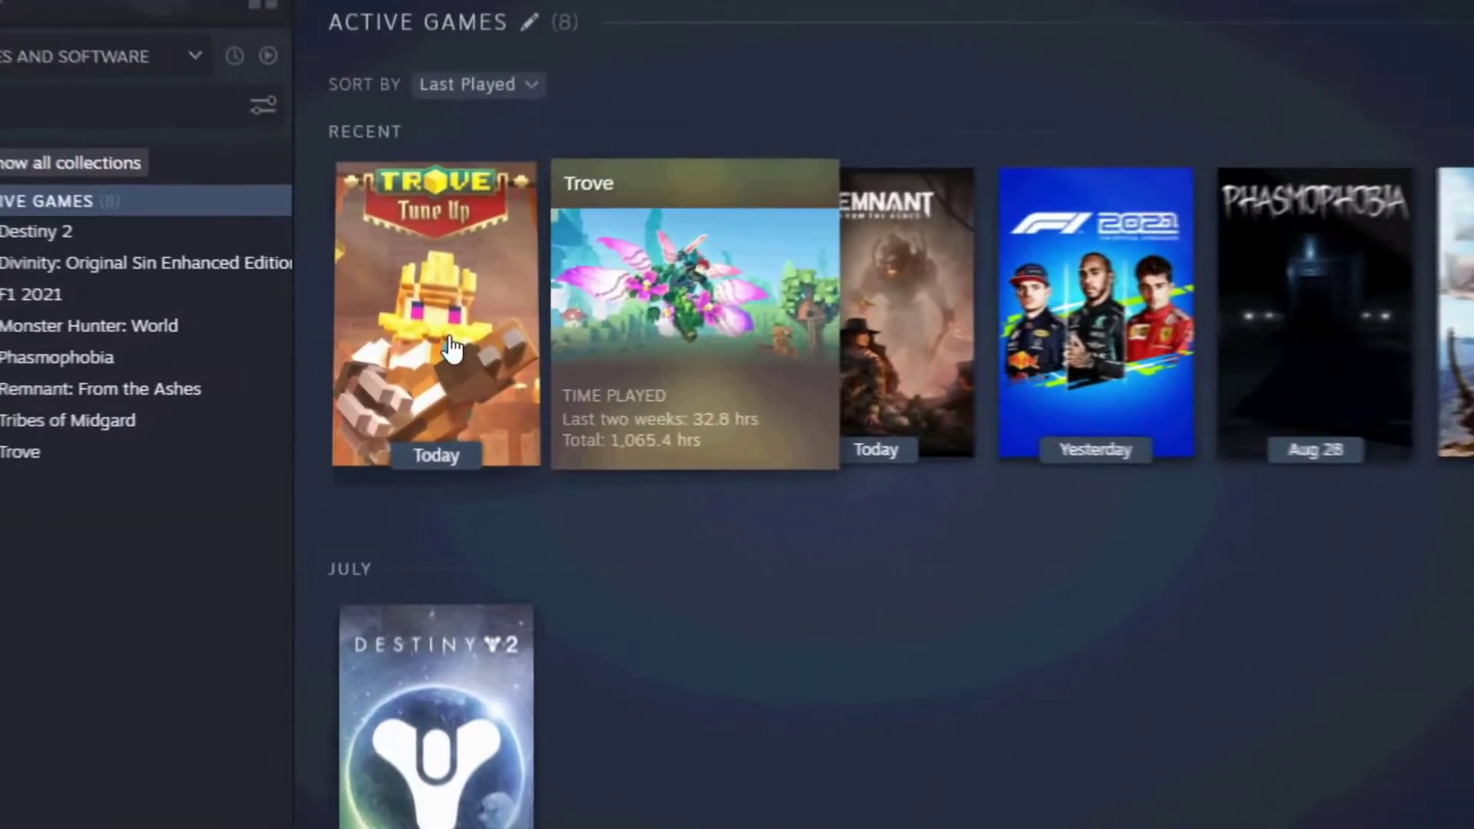
Switch to the Steam library and browse Trove's local files.
{"action": "right_click", "coordinate": [451, 342]}
{"action": "mouse_move", "coordinate": [558, 501]}
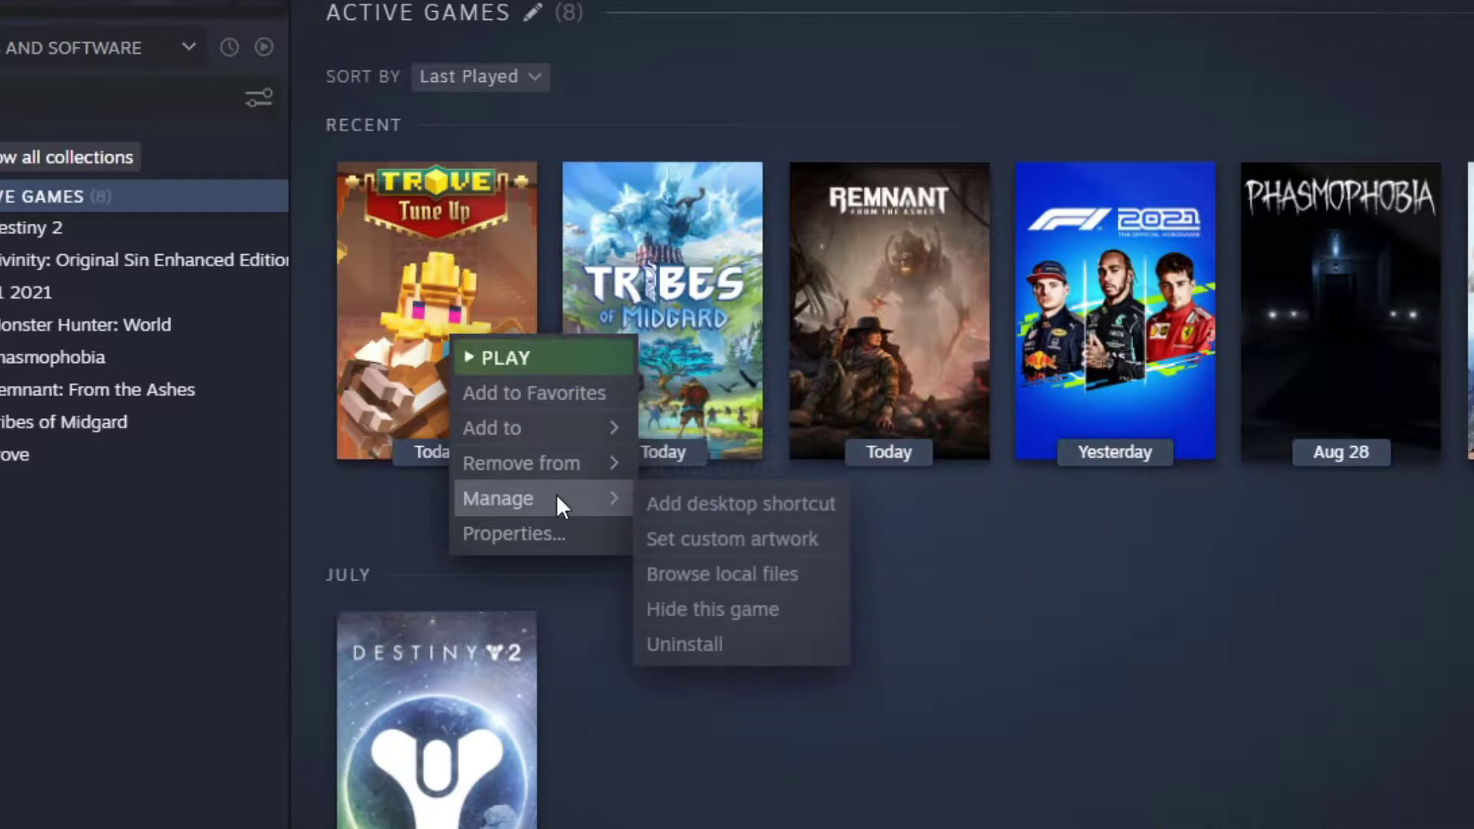
{"action": "left_click", "coordinate": [700, 572]}
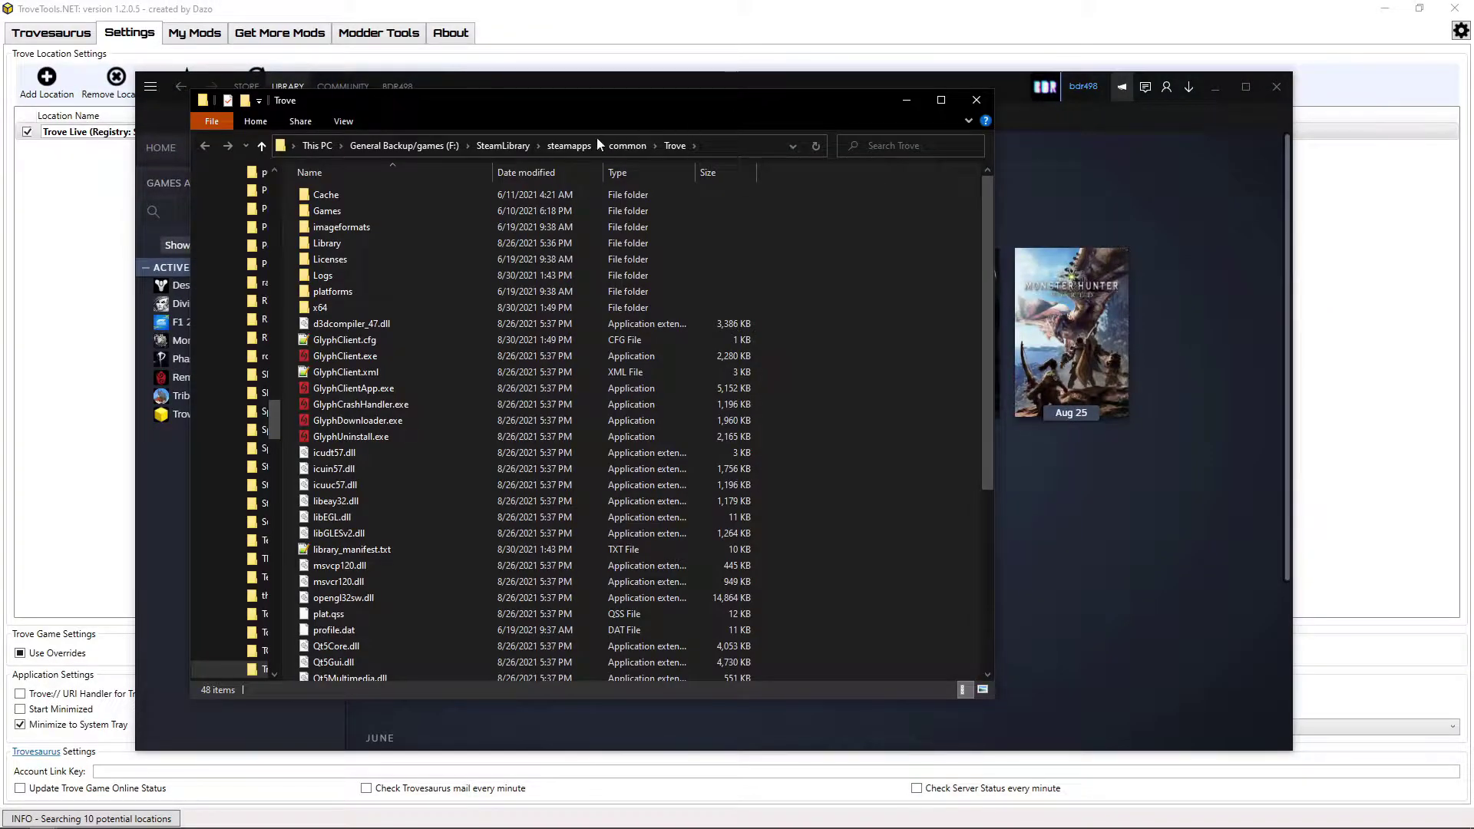
Go to the Games\Trove\Live subfolder of the Trove installation and copy its full path.
{"action": "double_click", "coordinate": [329, 211]}
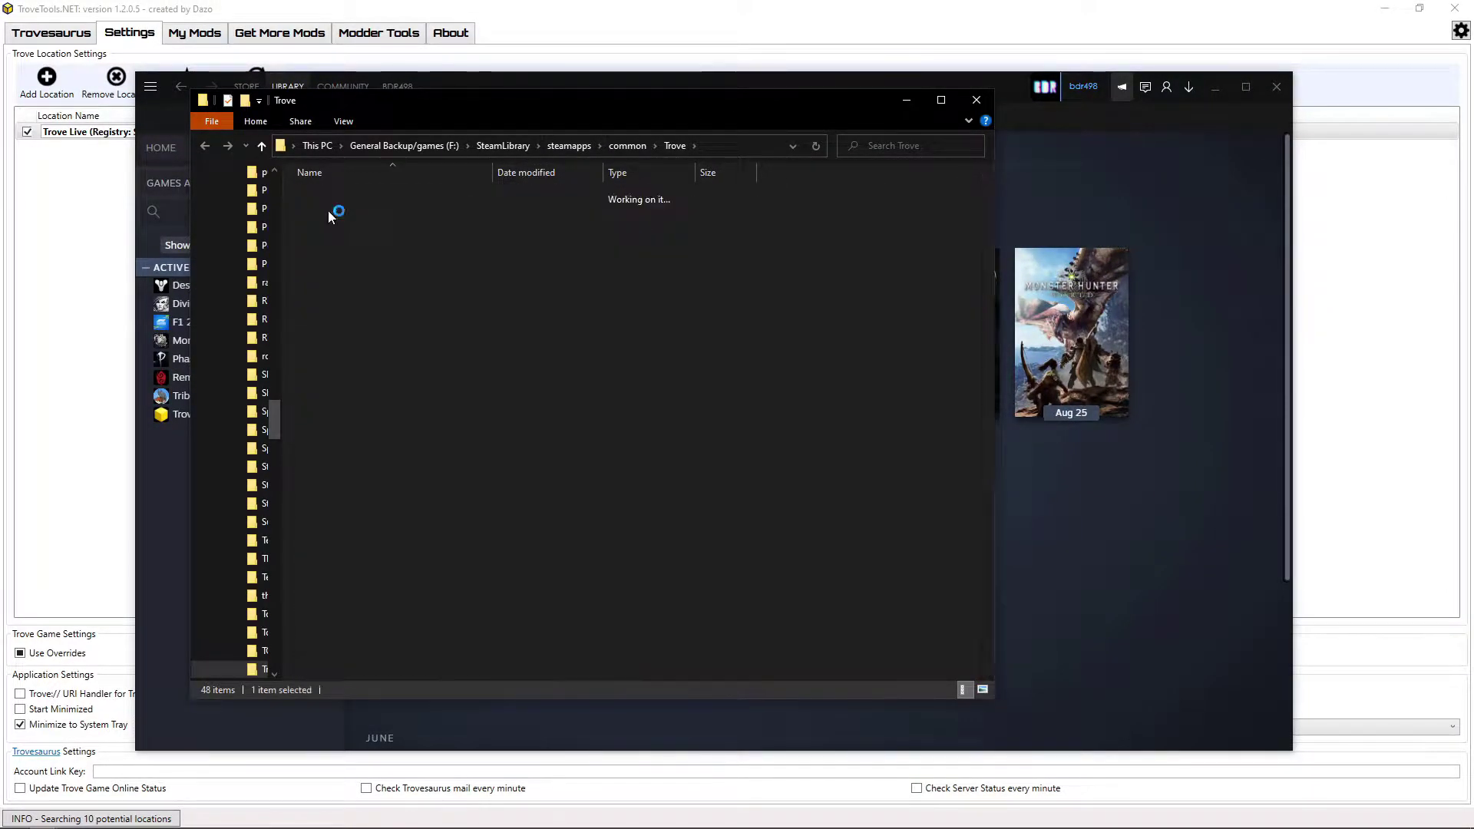
{"action": "double_click", "coordinate": [327, 192]}
{"action": "double_click", "coordinate": [320, 195]}
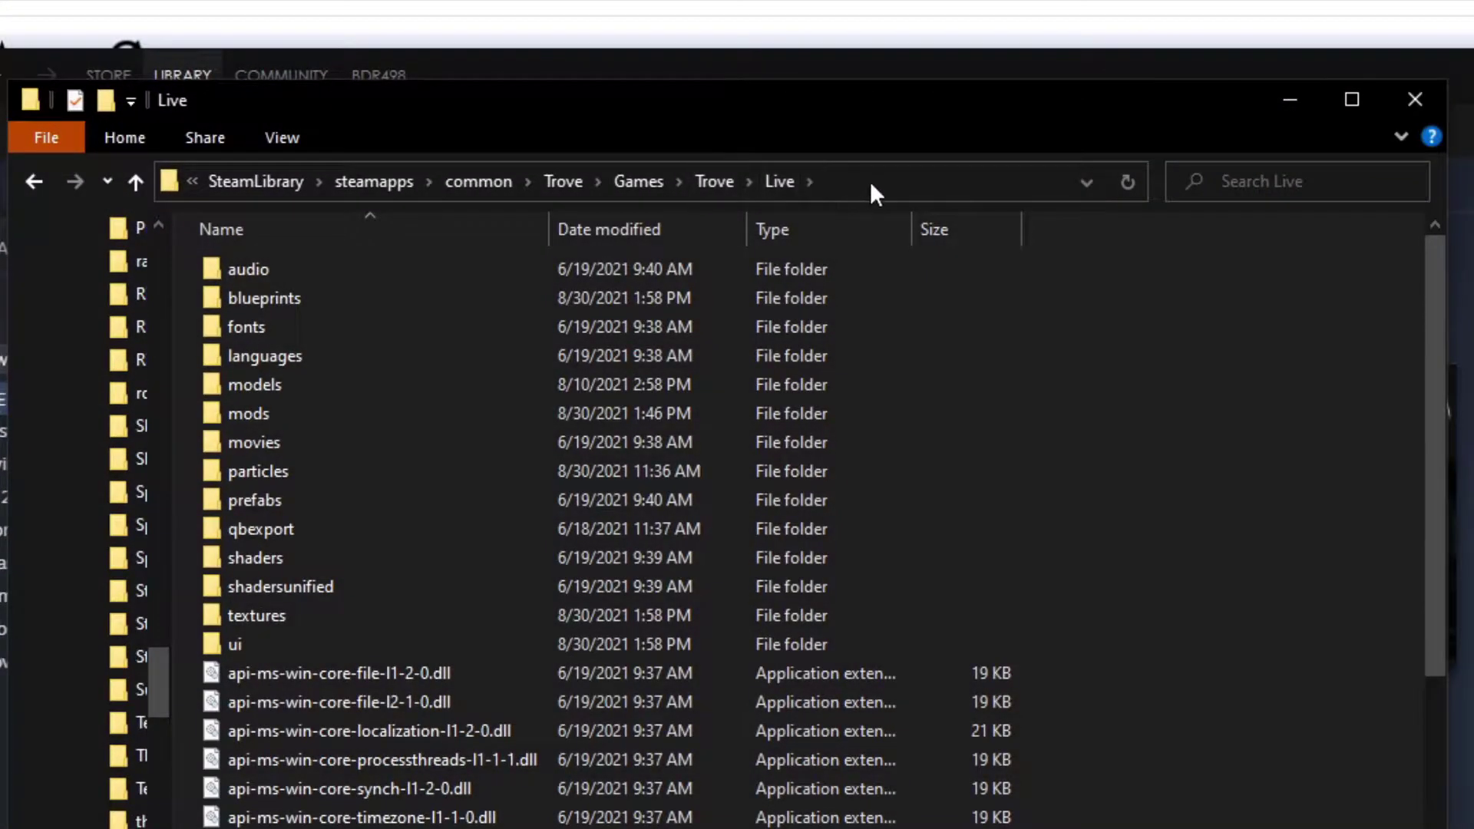
{"action": "left_click", "coordinate": [871, 182]}
{"action": "key", "text": "ctrl+c"}
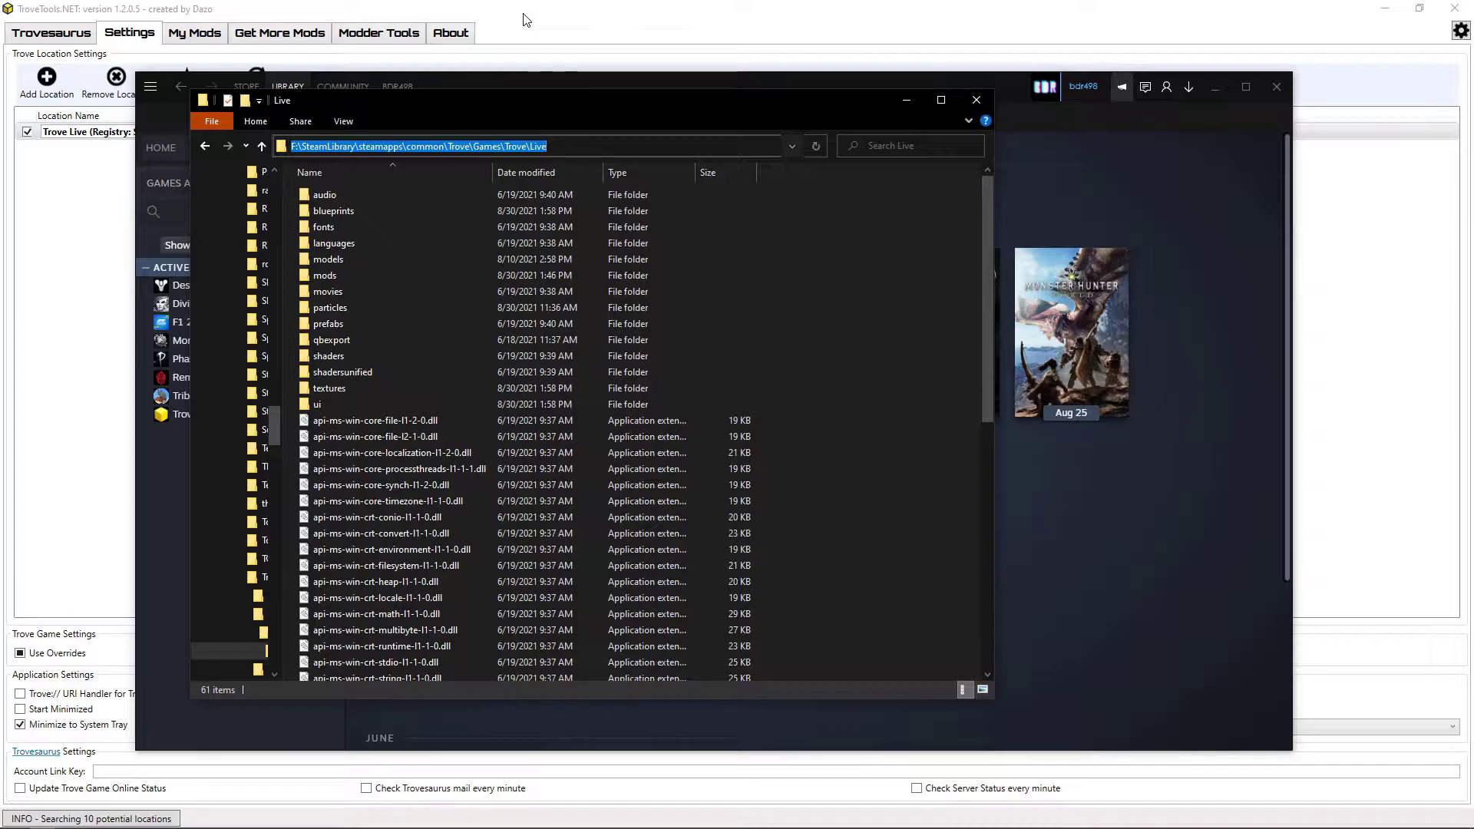
Back in TroveTools.NET, add a Trove location by selecting Trove.exe in F:\SteamLibrary\steamapps\common\Trove\Games\Trove\Live.
{"action": "left_click", "coordinate": [524, 19]}
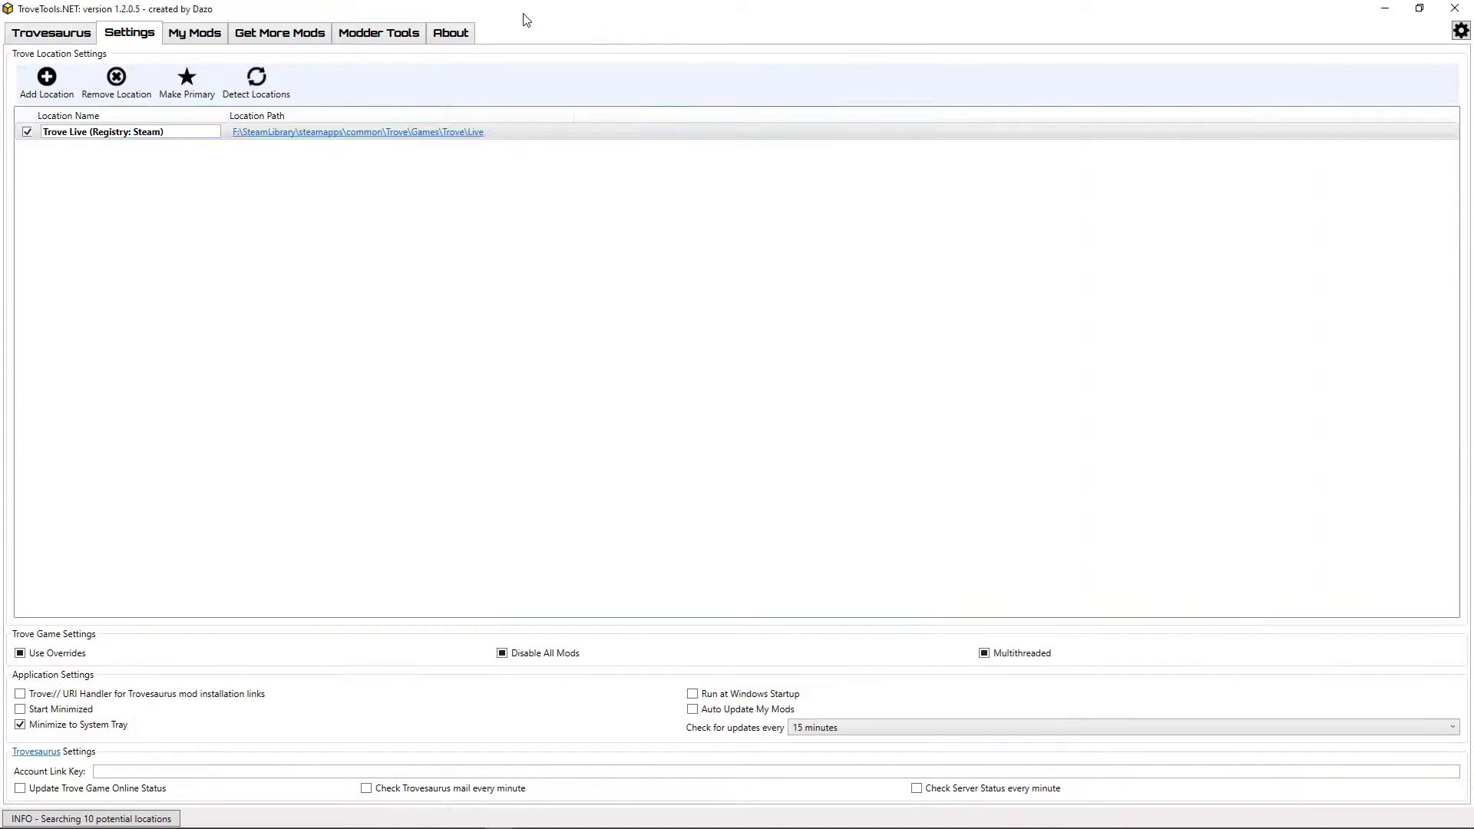
{"action": "left_click", "coordinate": [42, 83]}
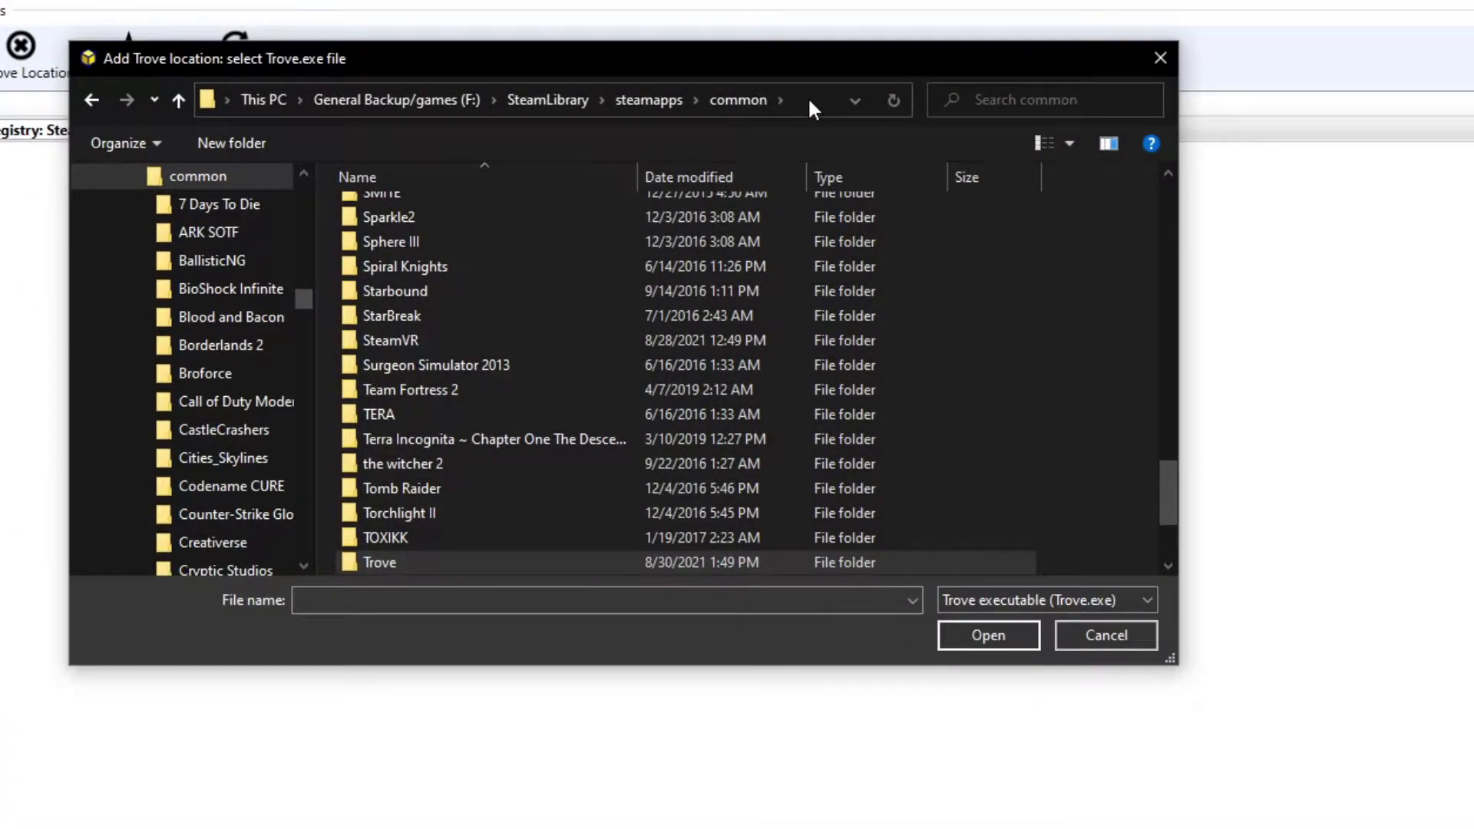
{"action": "left_click", "coordinate": [808, 99]}
{"action": "key", "text": "ctrl+v"}
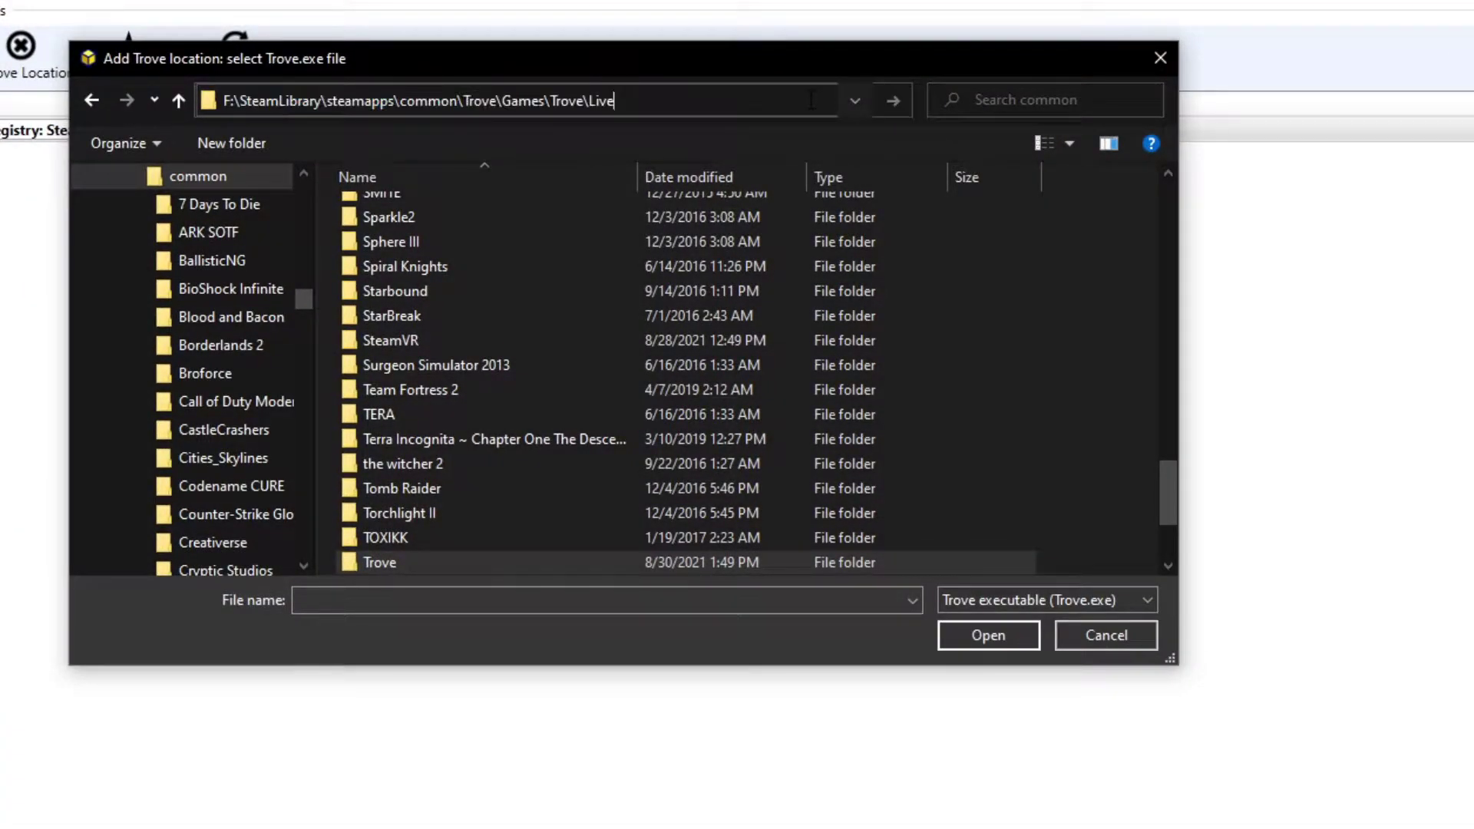
{"action": "key", "text": "Return"}
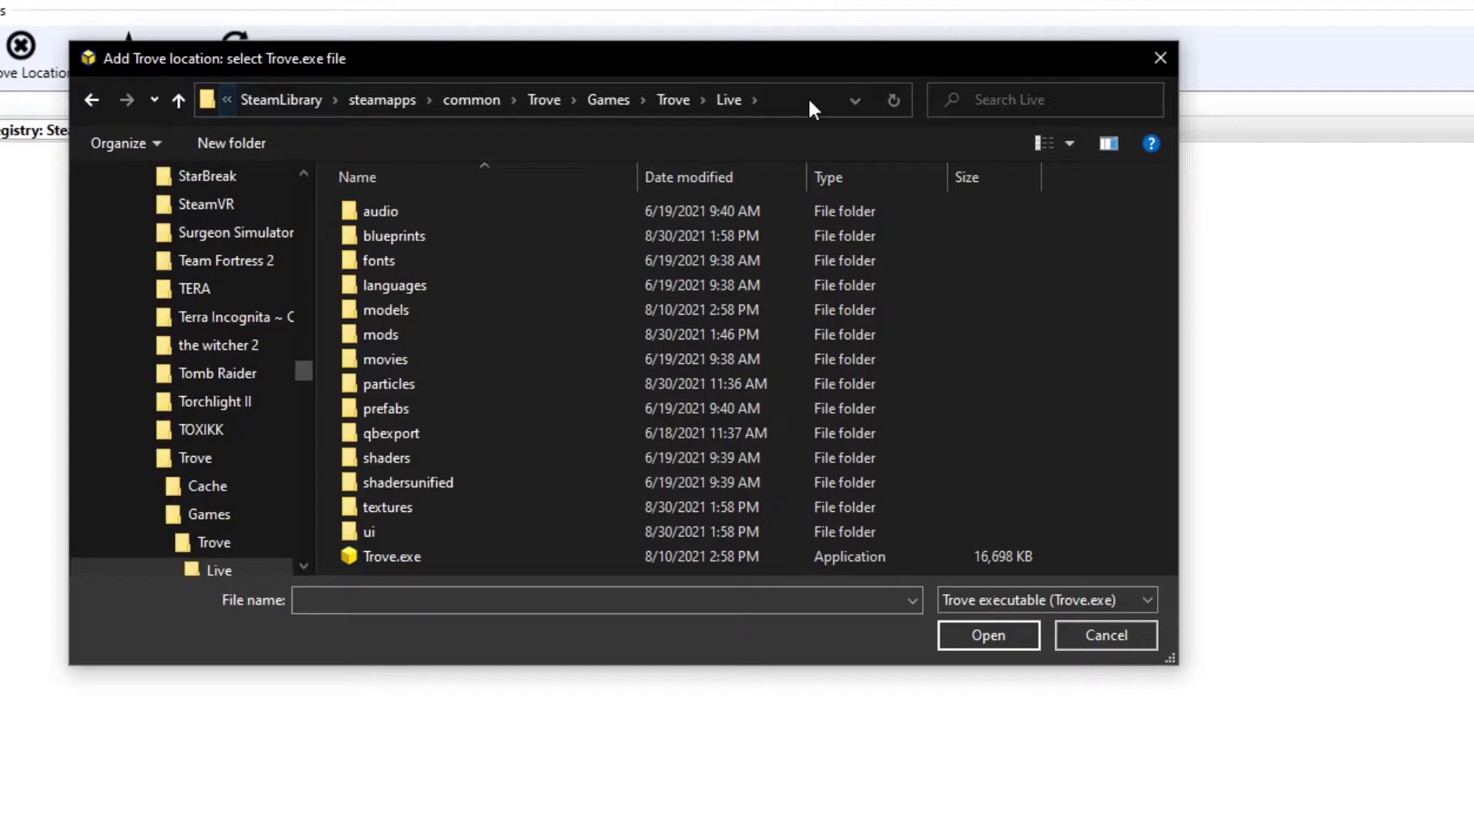
{"action": "left_click", "coordinate": [389, 559]}
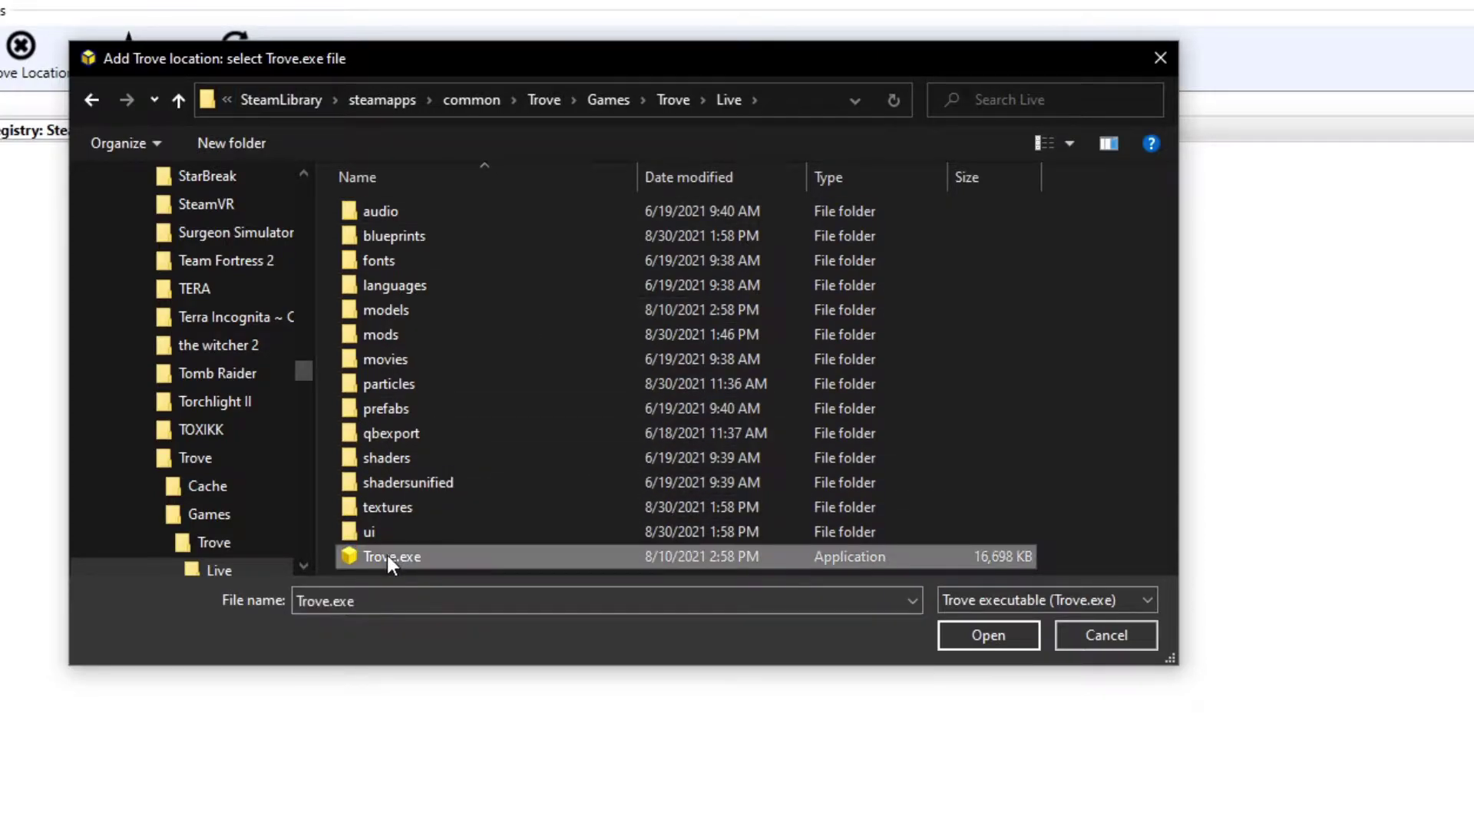
{"action": "left_click", "coordinate": [996, 644]}
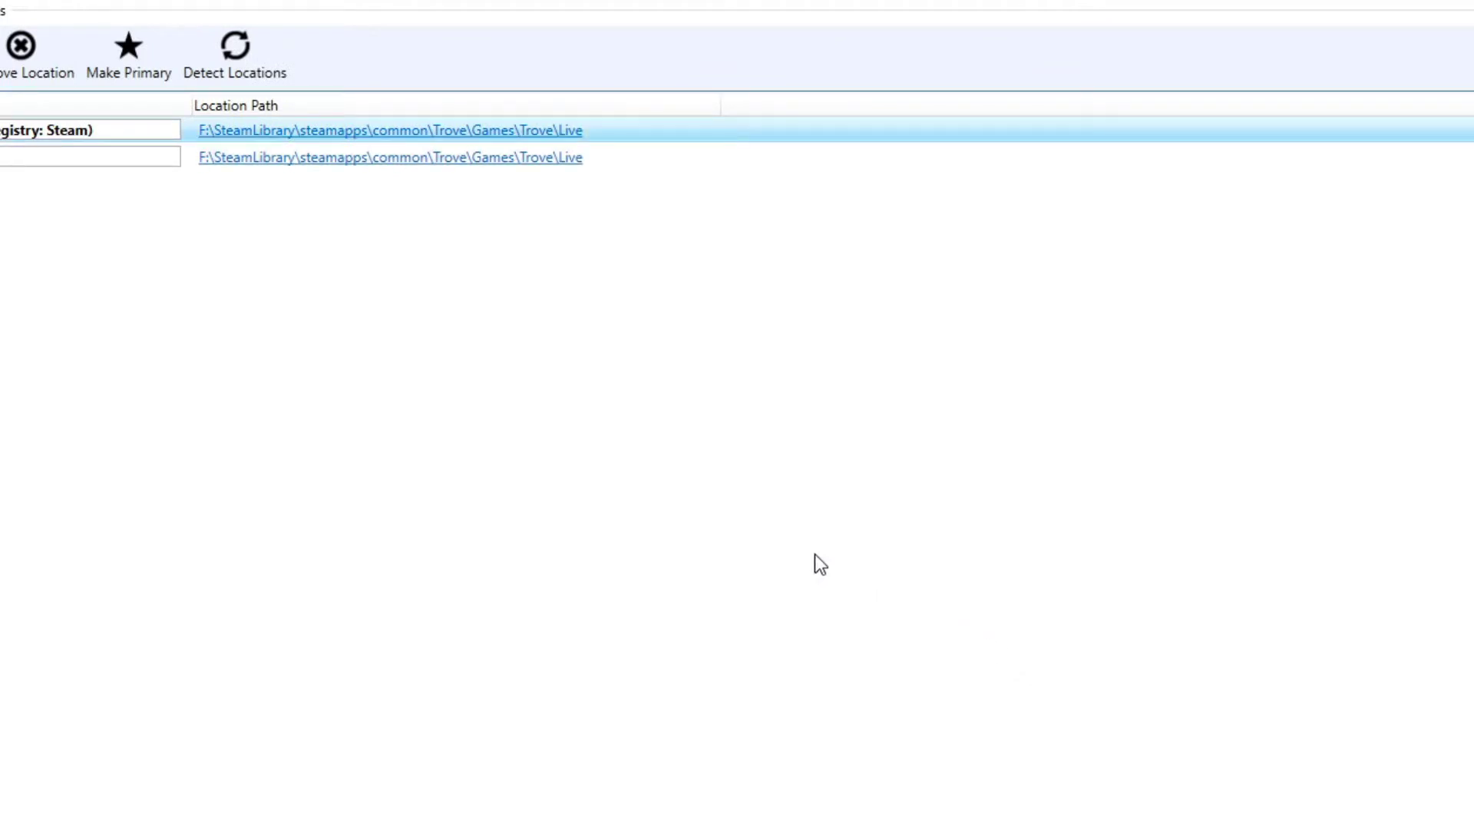
Go to the catalogue of additional Trovesaurus mods and search it for "Geode".
{"action": "left_click", "coordinate": [619, 159]}
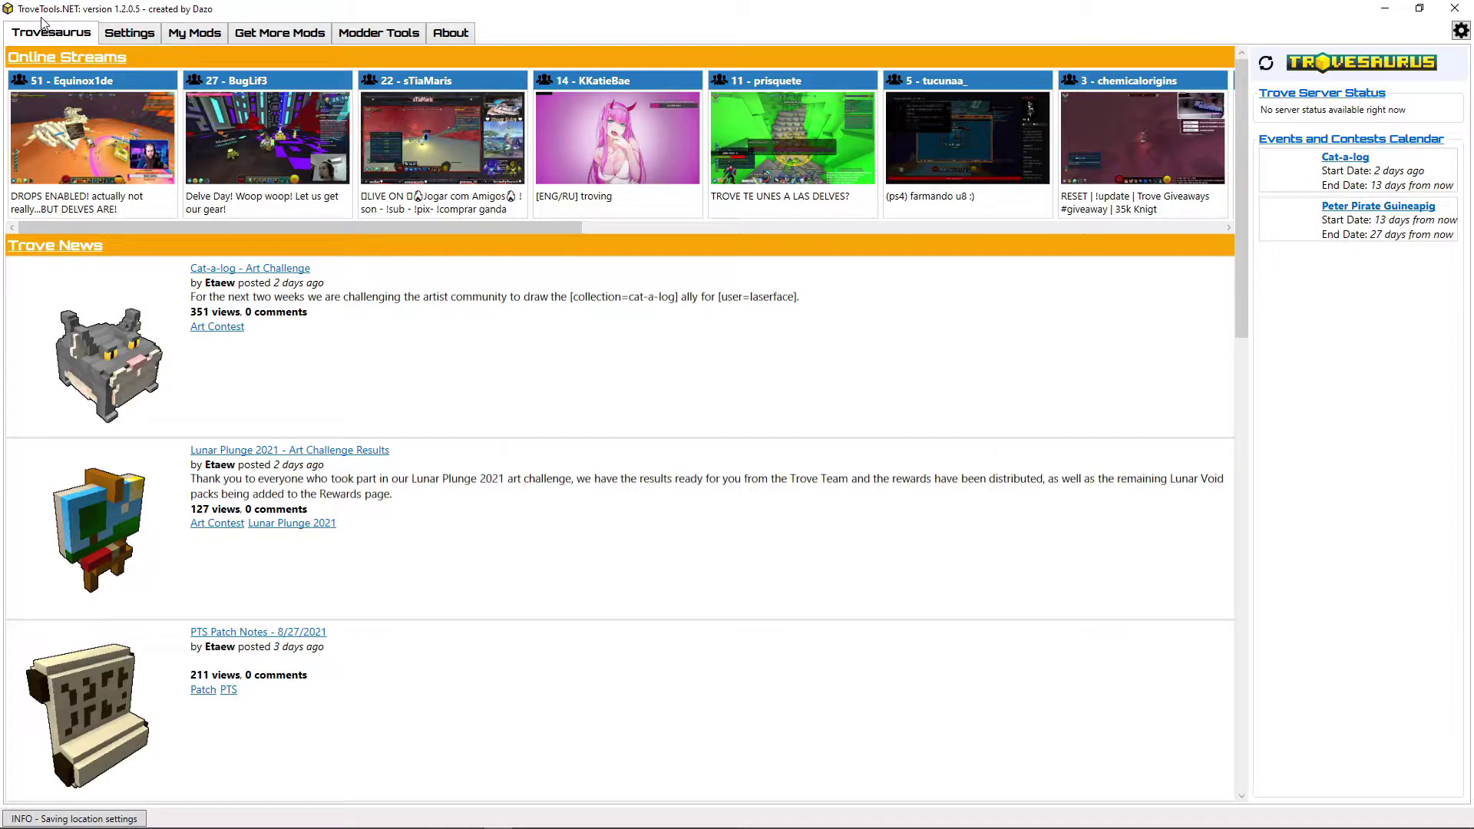
{"action": "left_click", "coordinate": [296, 36]}
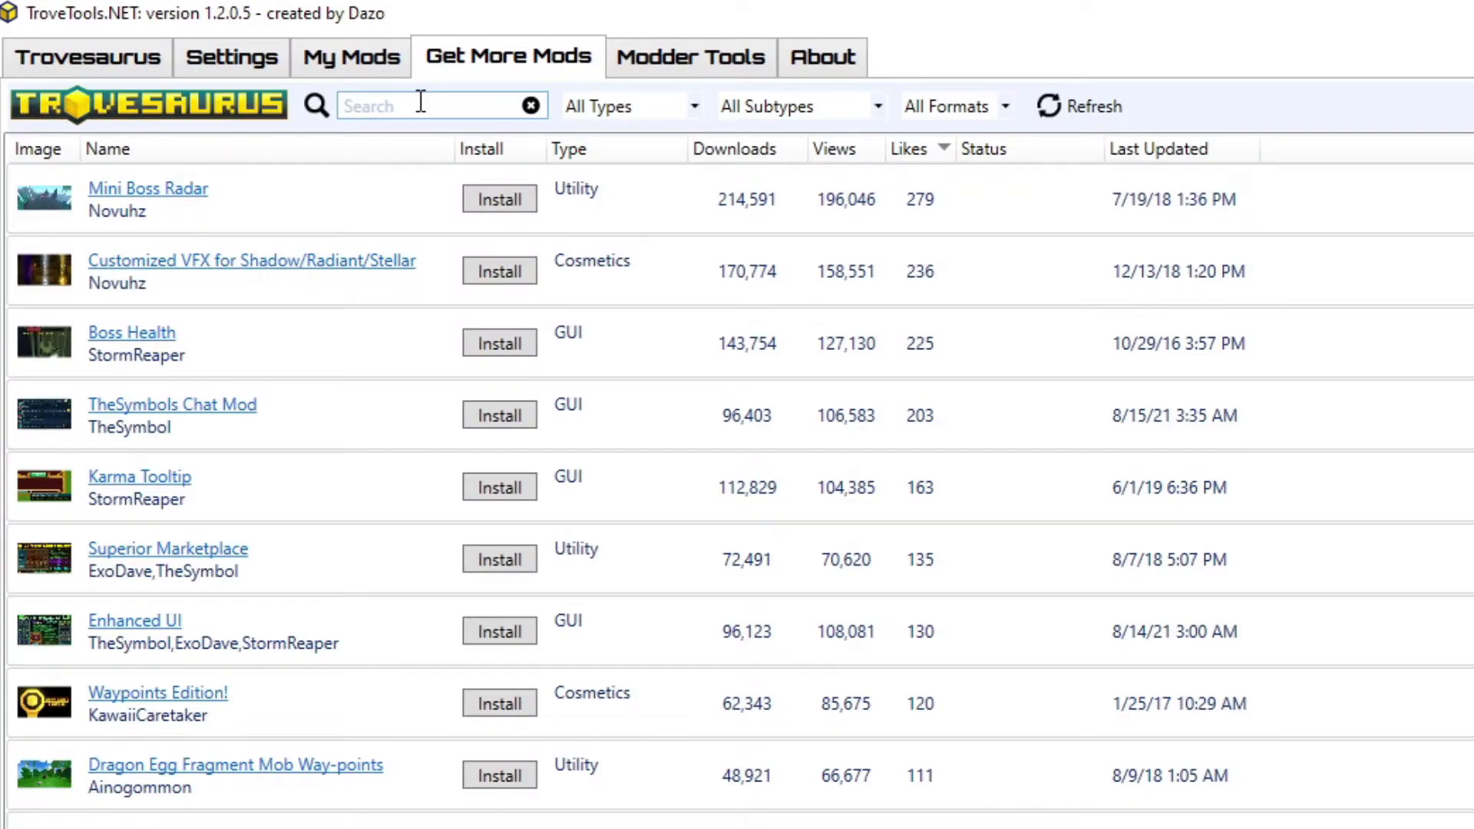
{"action": "left_click", "coordinate": [420, 102]}
{"action": "type", "text": "Geode"}
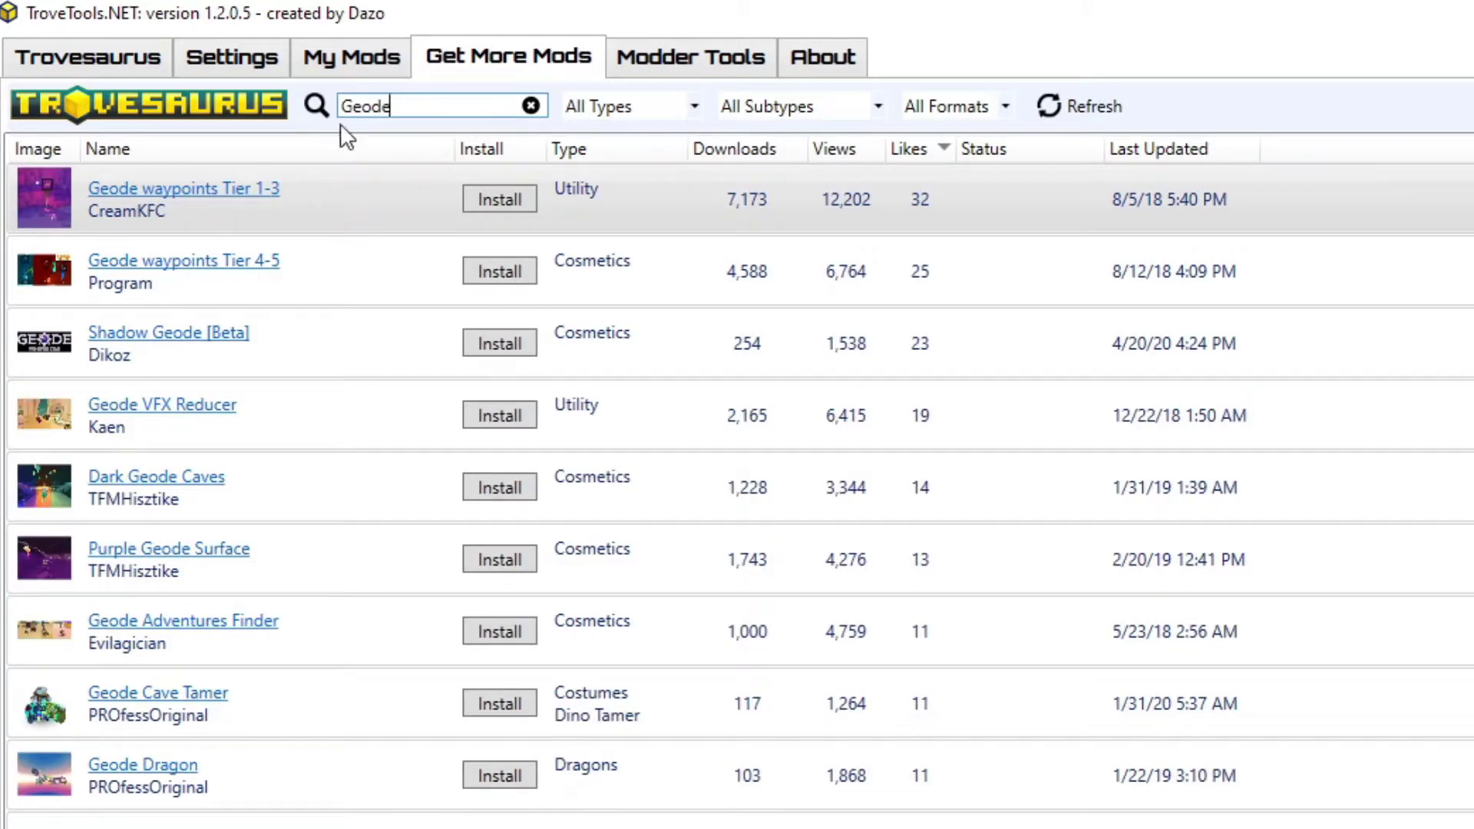
Review the details of the Geode waypoints Tier 1-3 and Tier 4-5 mods, enlarging the details area.
{"action": "left_click", "coordinate": [329, 180]}
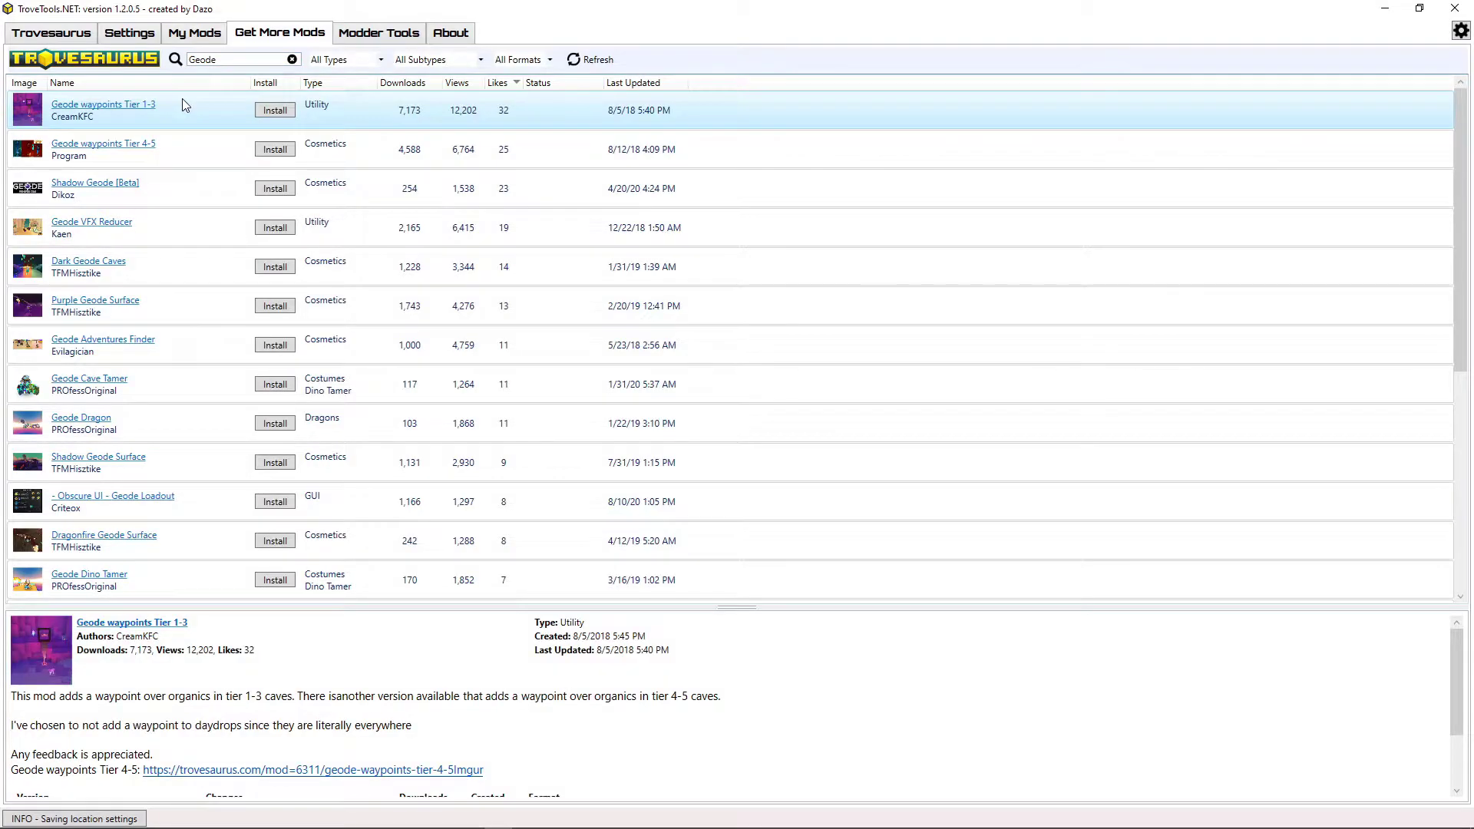
{"action": "left_click", "coordinate": [186, 149]}
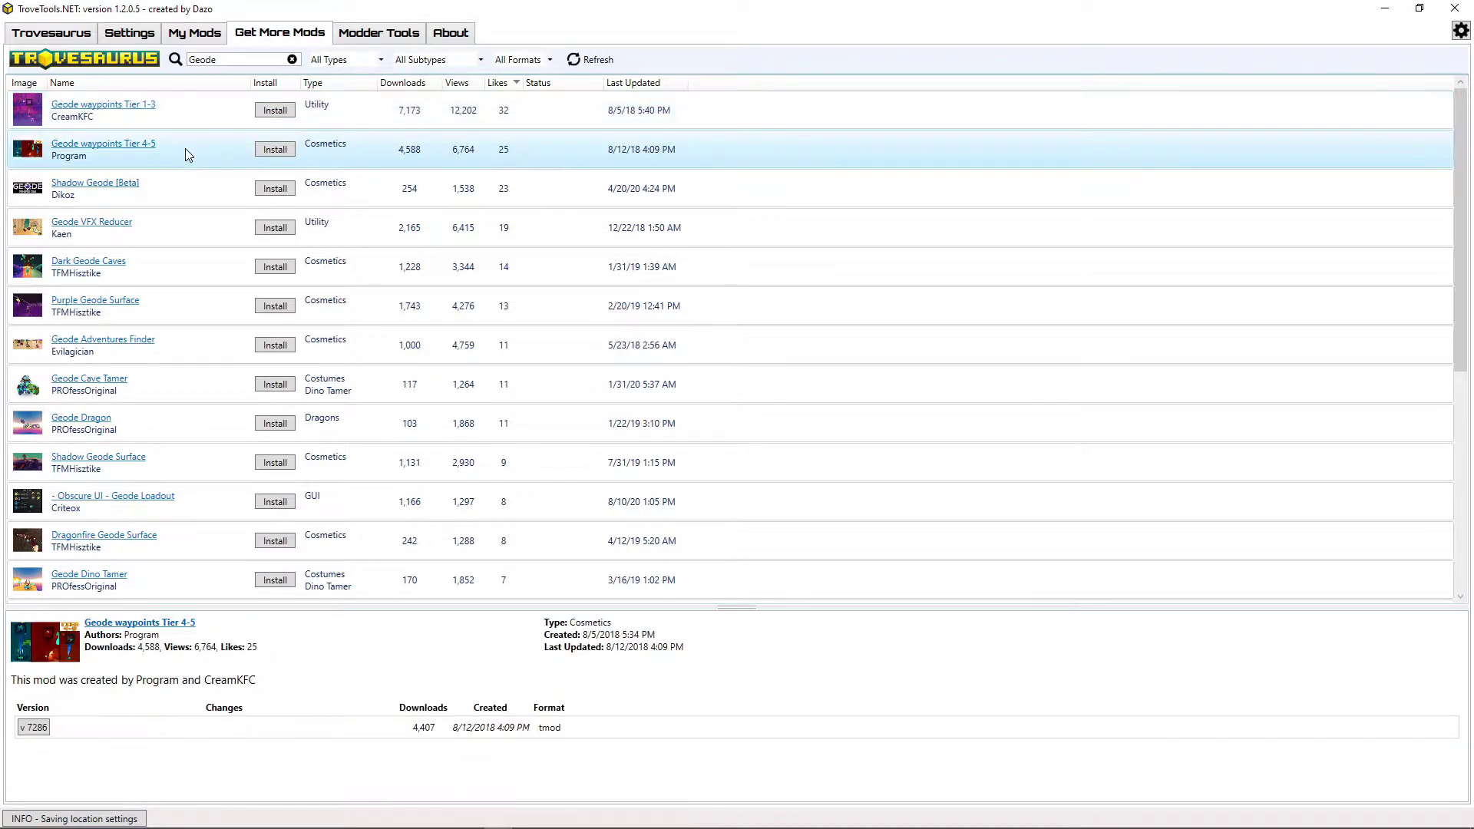
{"action": "left_click_drag", "start_coordinate": [382, 608], "coordinate": [418, 473]}
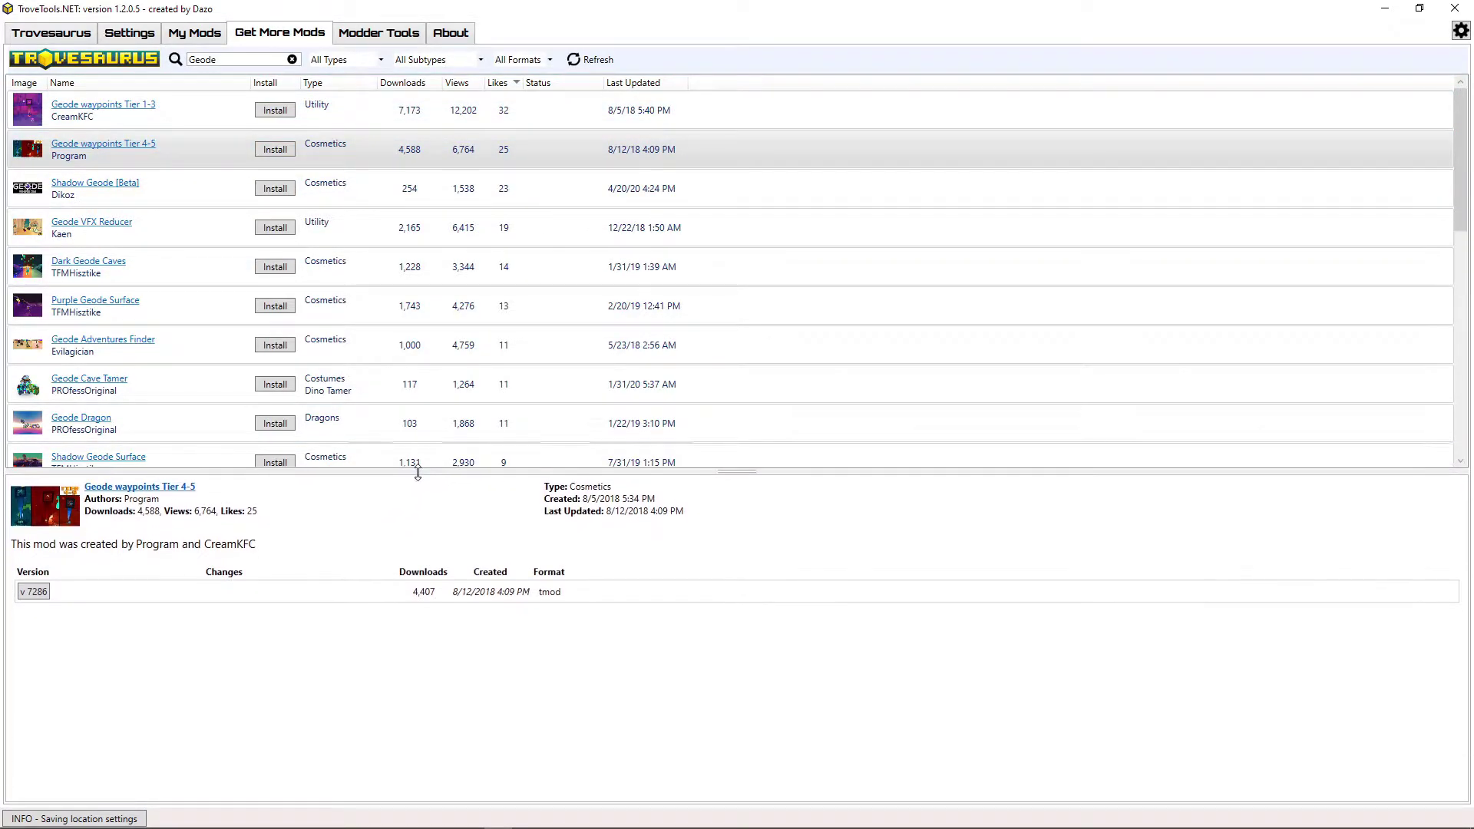
Check the Shadow Geode [Beta], Dark Geode Caves and Purple Geode Surface mods, and install Purple Geode Surface.
{"action": "left_click", "coordinate": [180, 191]}
{"action": "left_click", "coordinate": [175, 267]}
{"action": "left_click", "coordinate": [172, 305]}
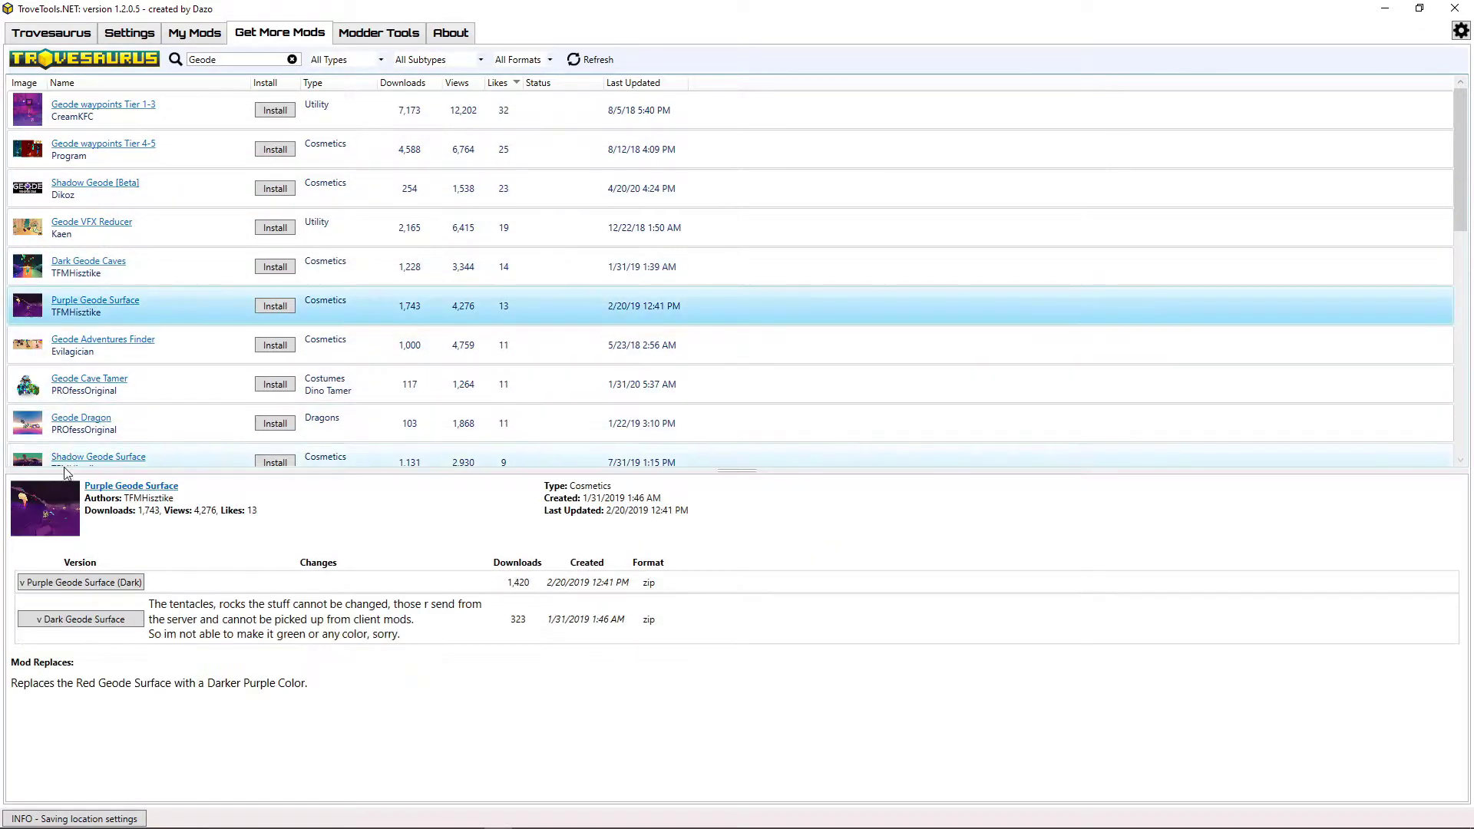
{"action": "mouse_move", "coordinate": [61, 516]}
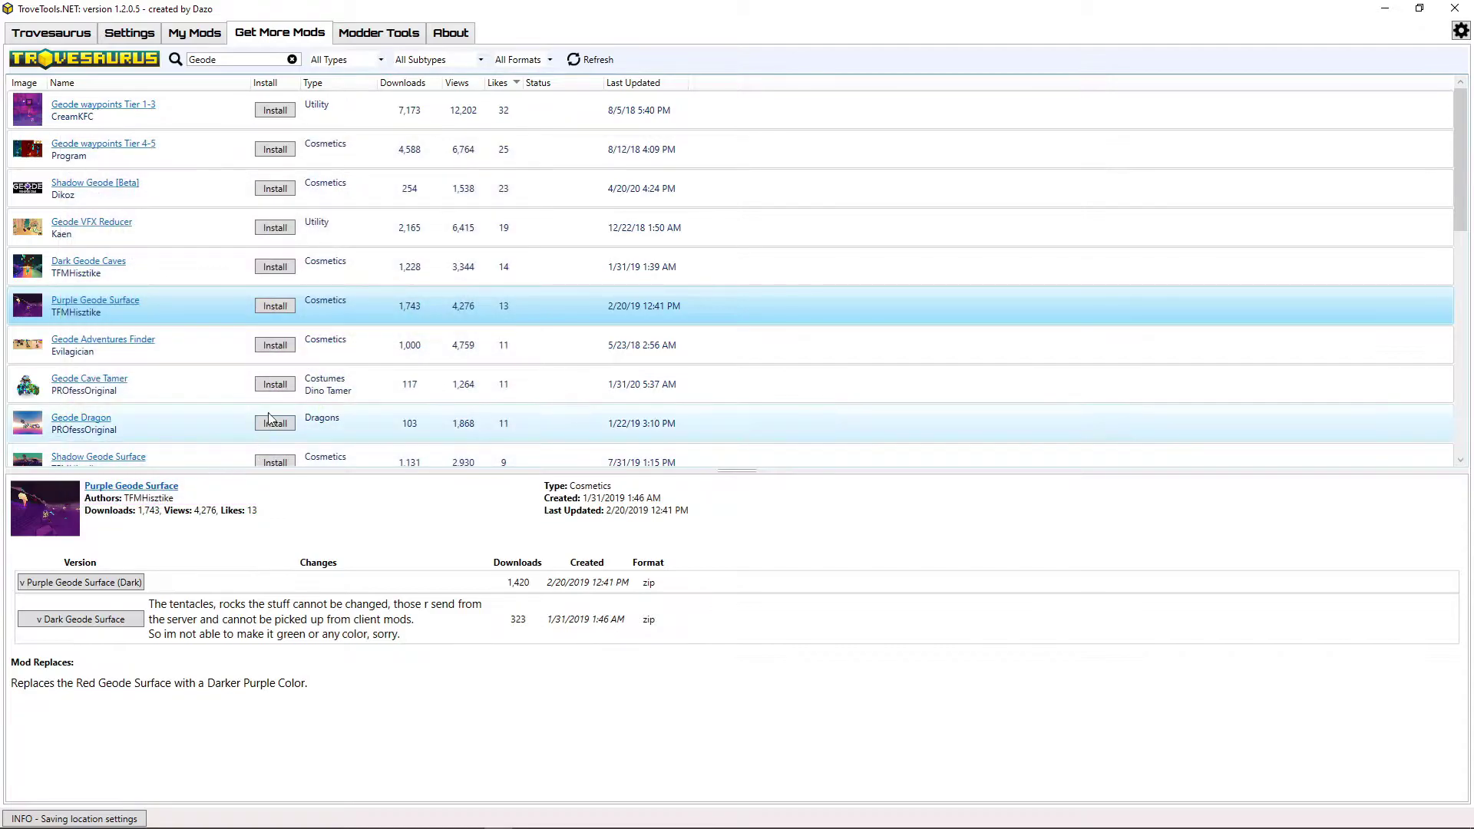
{"action": "left_click", "coordinate": [275, 306]}
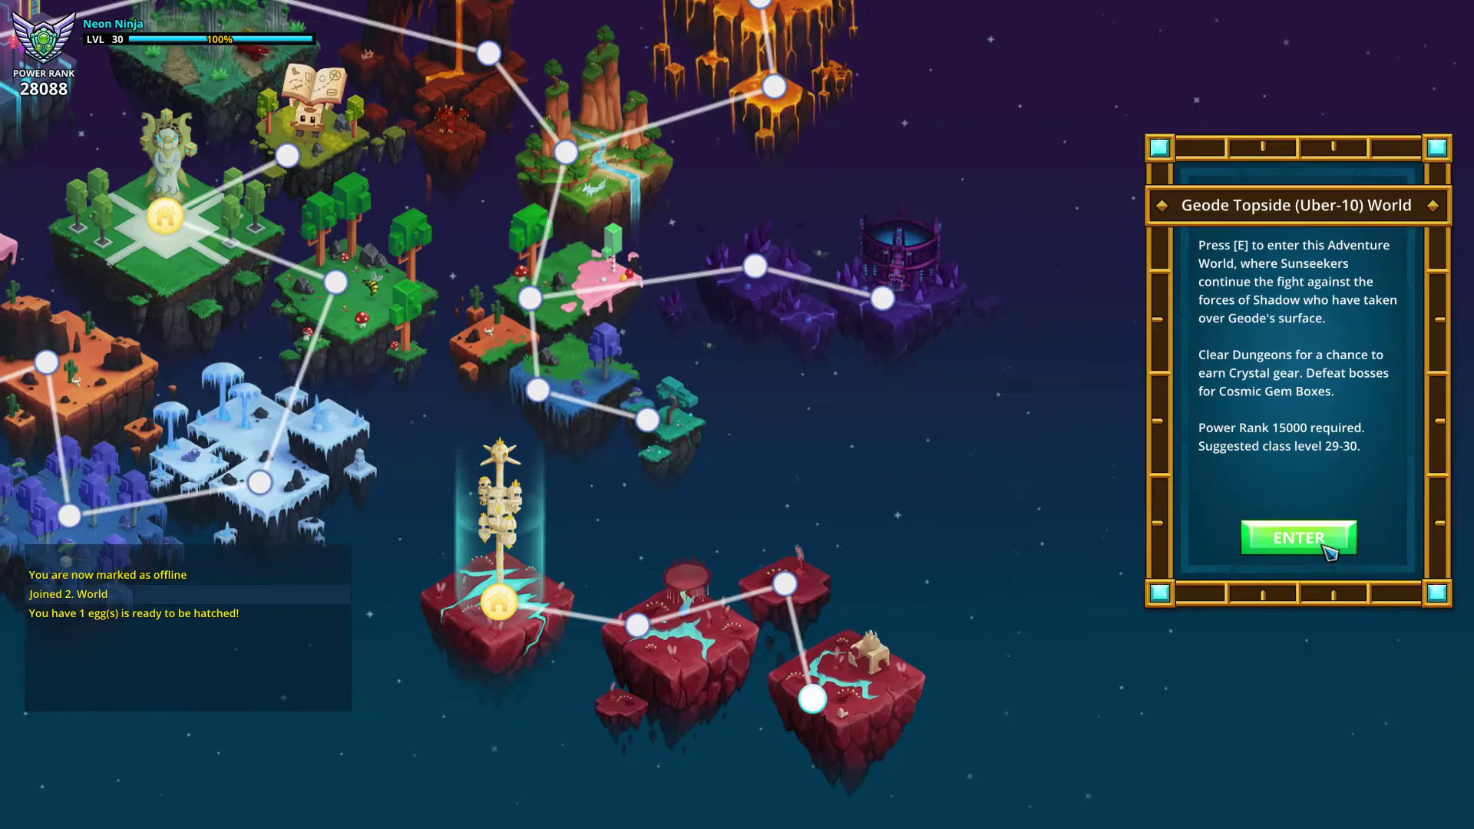
In Trove, enter the Geode Topside (Uber-10) world and attack an enemy in the Weathered Wasteland.
{"action": "left_click", "coordinate": [1324, 542]}
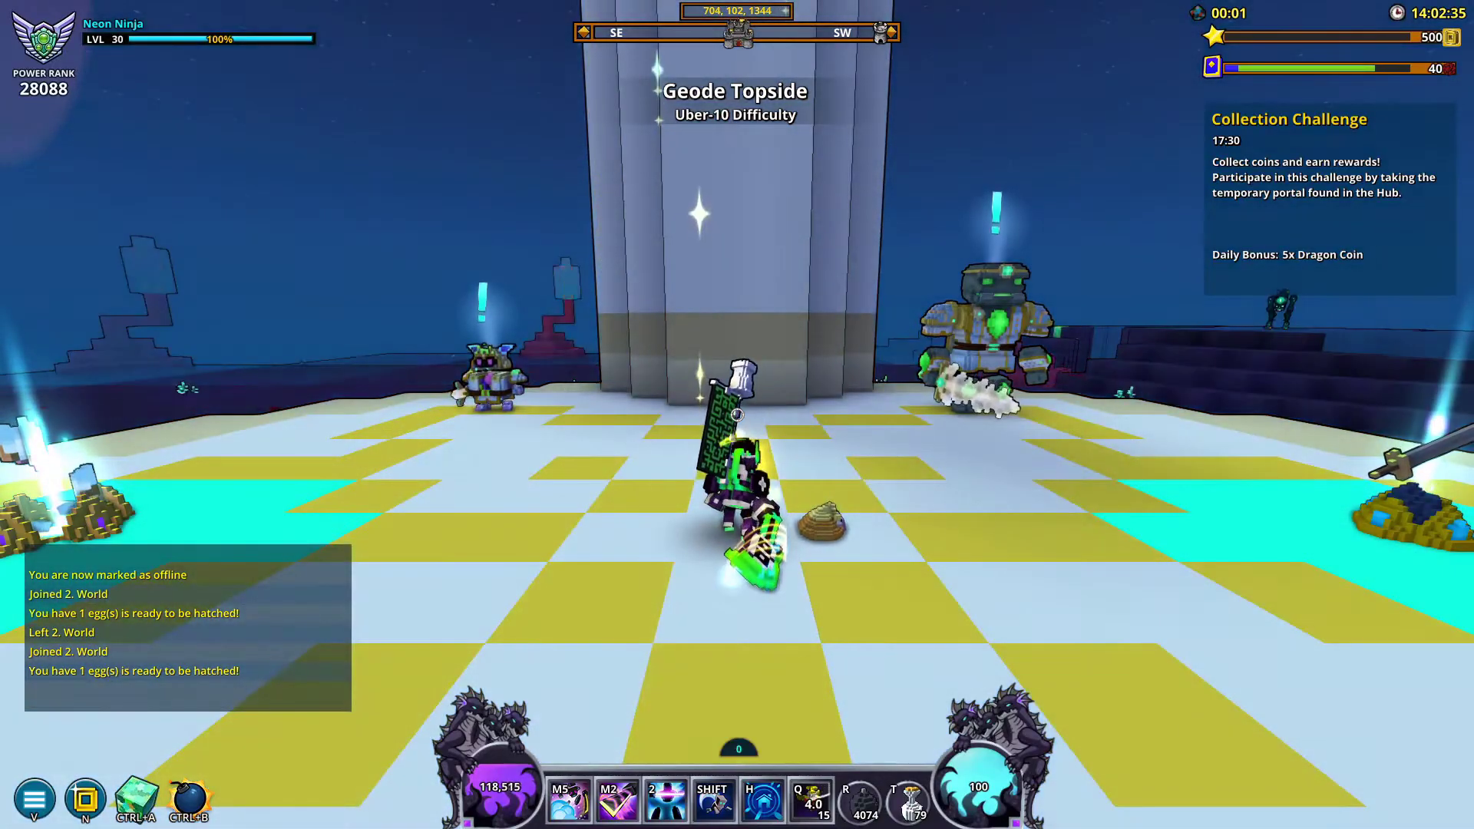
{"action": "key", "text": "w"}
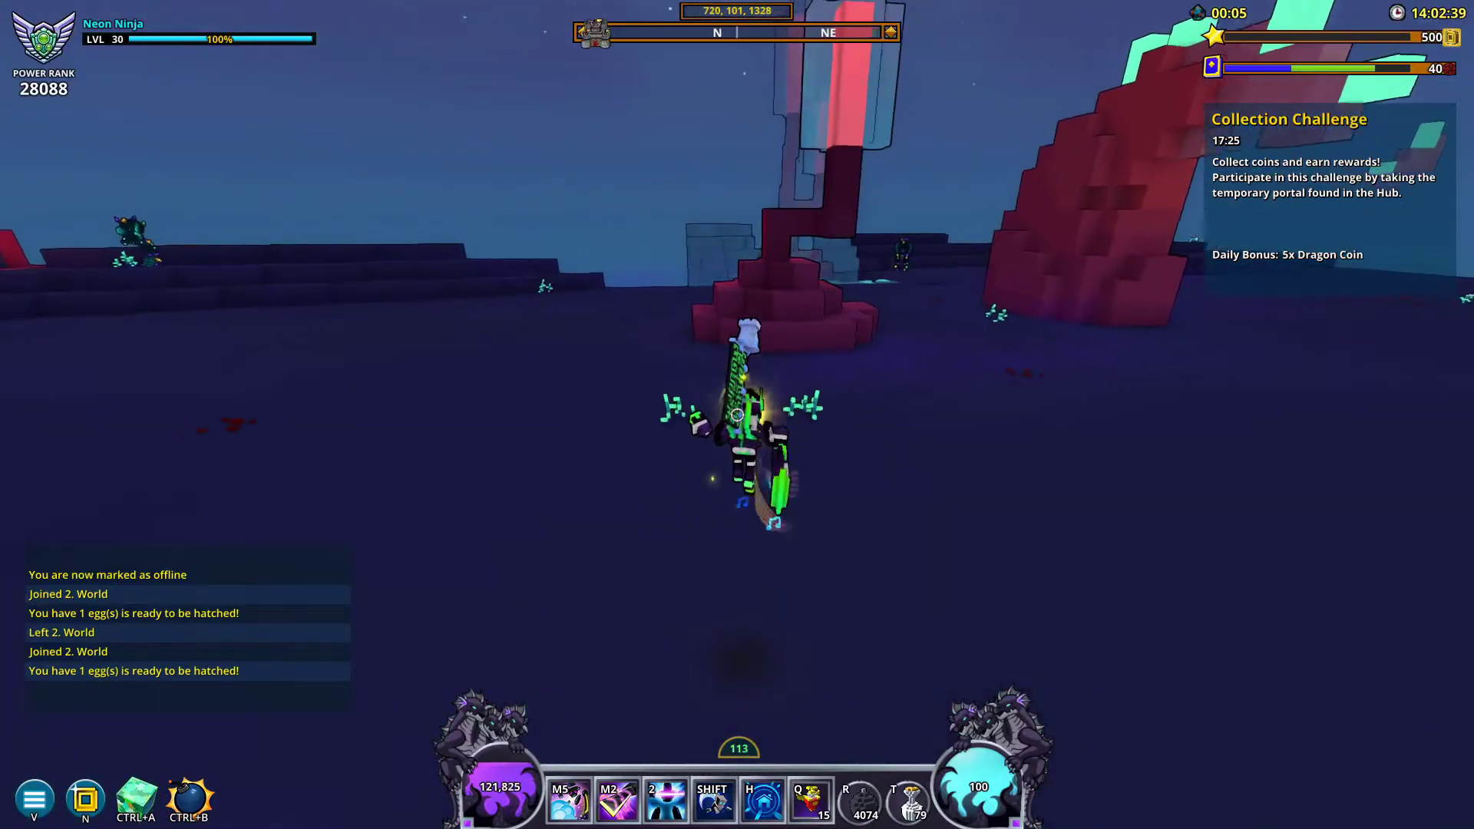
{"action": "key", "text": "space"}
{"action": "key", "text": "space"}
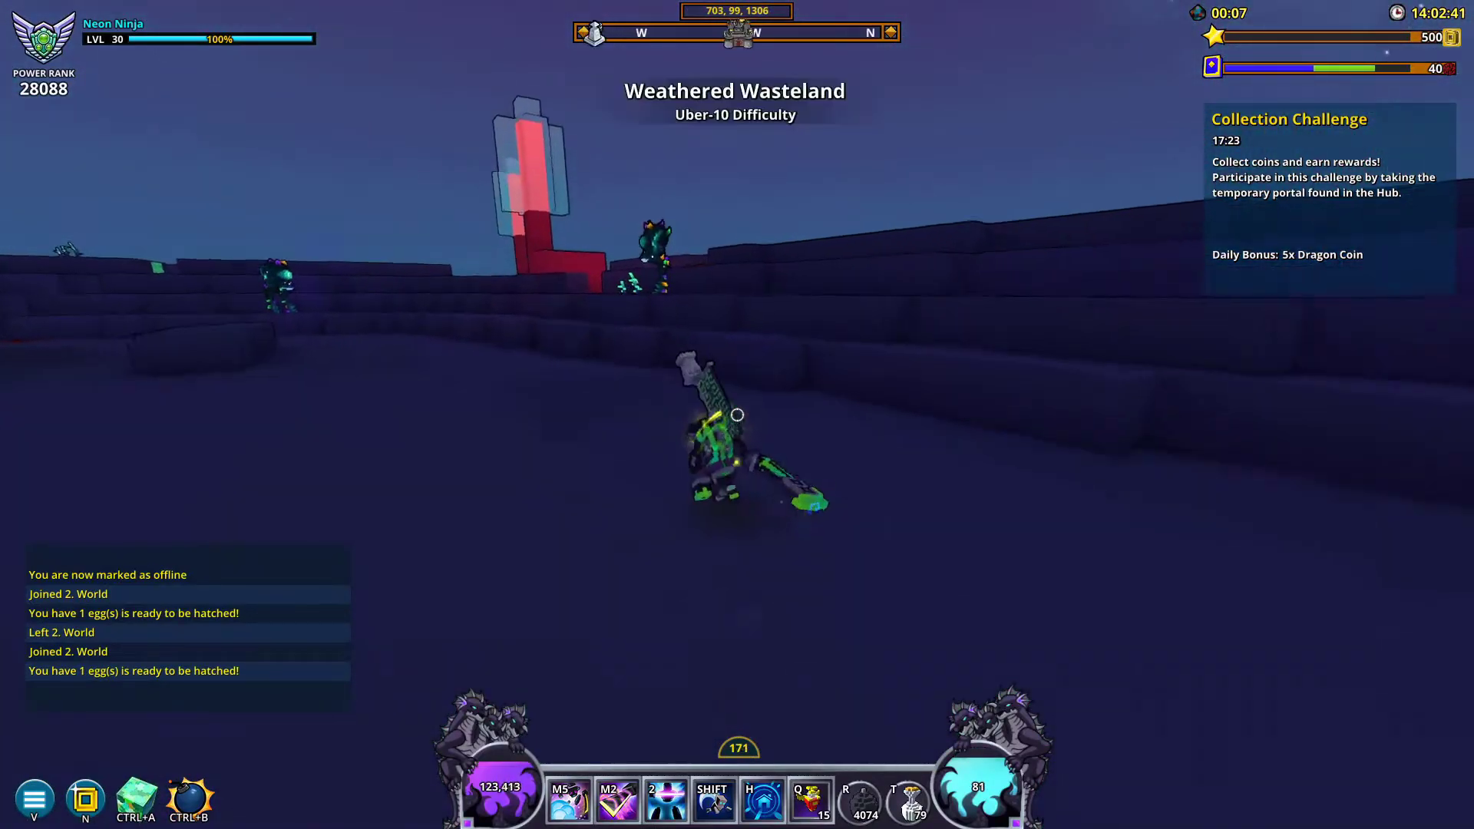
{"action": "key", "text": "space"}
{"action": "left_click", "coordinate": [737, 414]}
{"action": "key", "text": "space"}
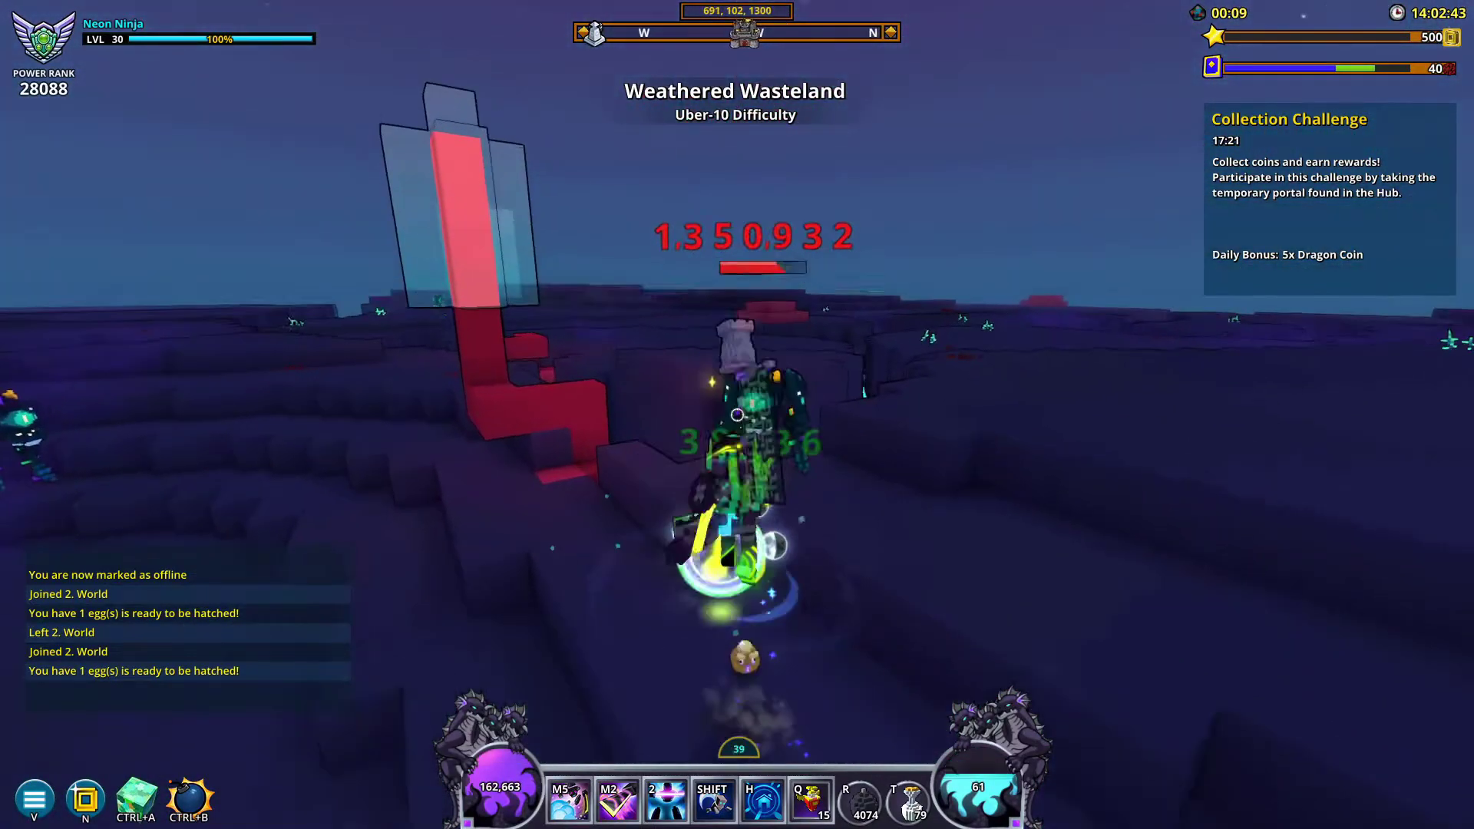
{"action": "left_click", "coordinate": [737, 414]}
{"action": "key", "text": "space"}
{"action": "key", "text": "space"}
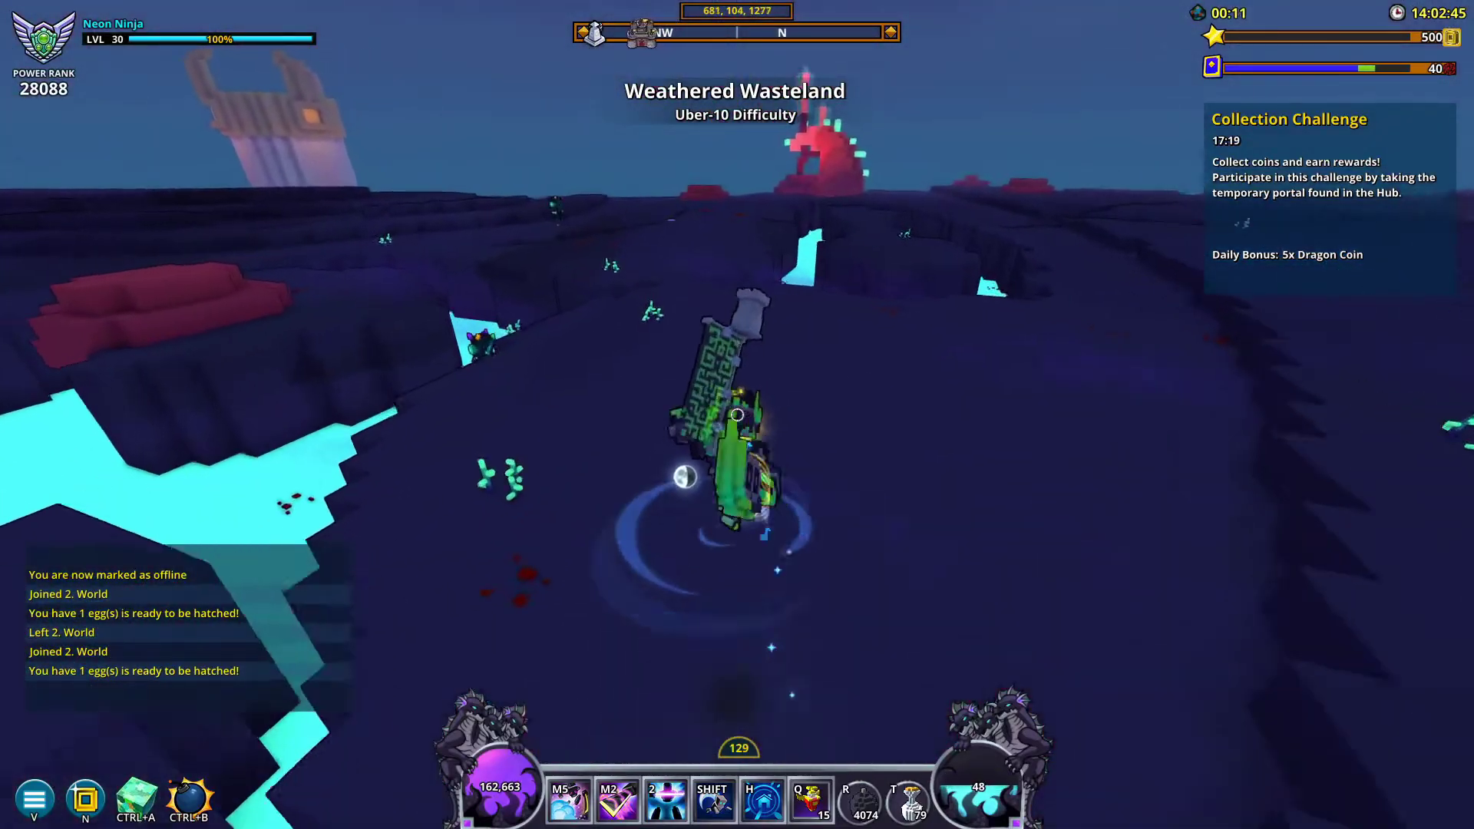
Travel from the Weathered Wasteland across the Cerise Sandsea to look over the recoloured Geode surface.
{"action": "key", "text": "space"}
{"action": "key", "text": "space"}
{"action": "key", "text": "w"}
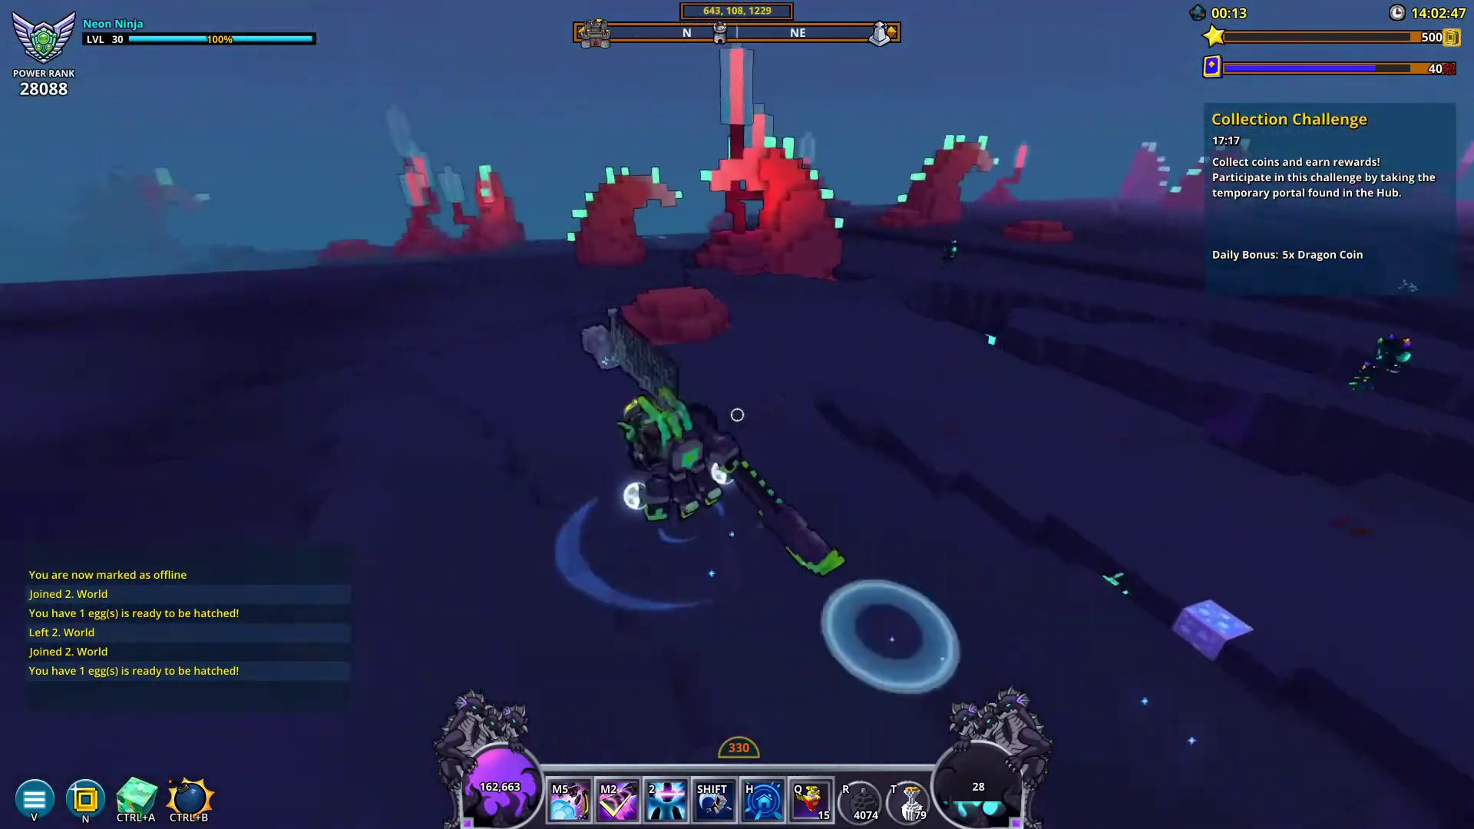
{"action": "key", "text": "w"}
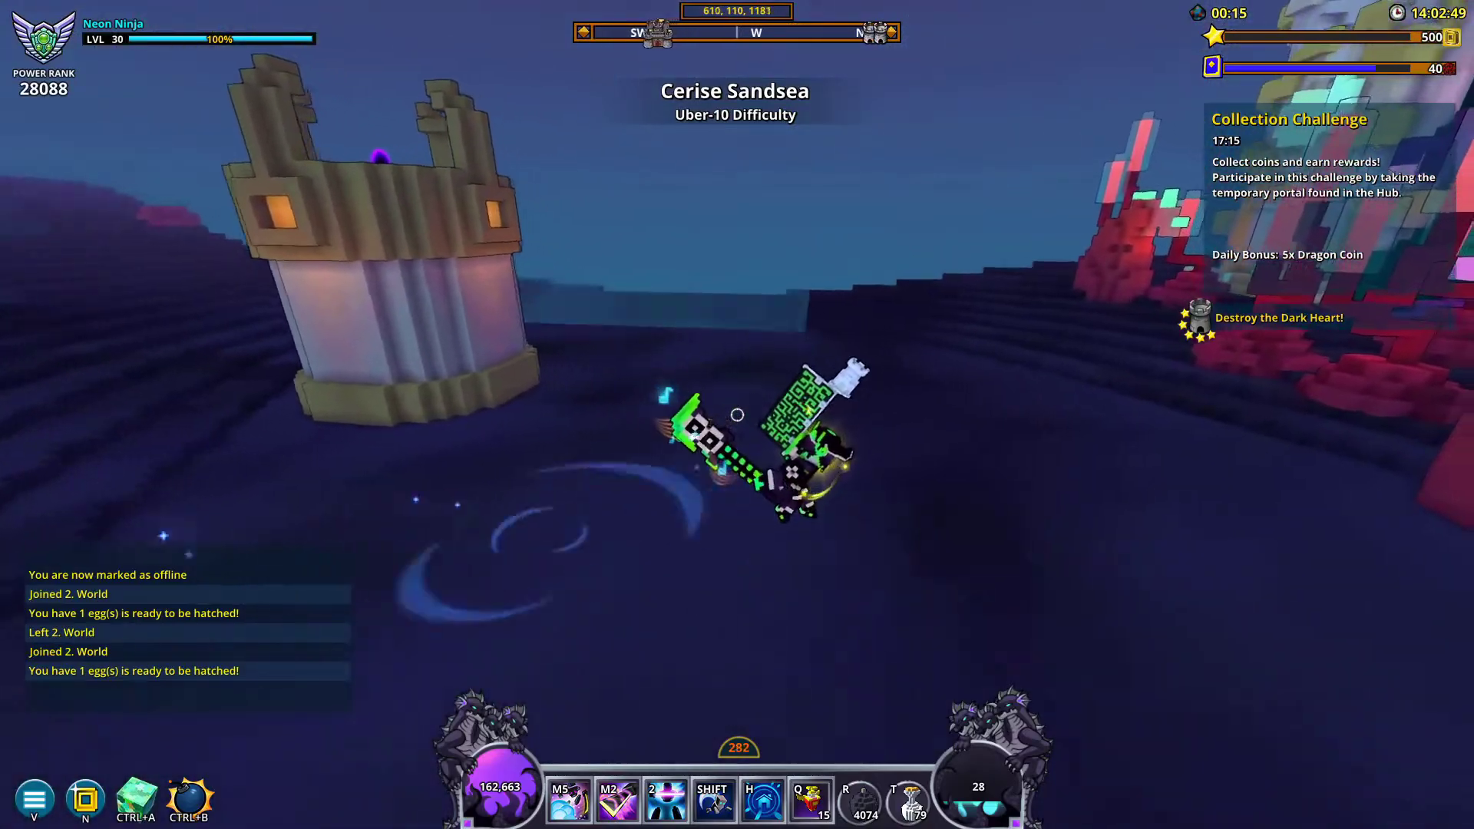
{"action": "key", "text": "space"}
{"action": "key", "text": "space"}
{"action": "key", "text": "w"}
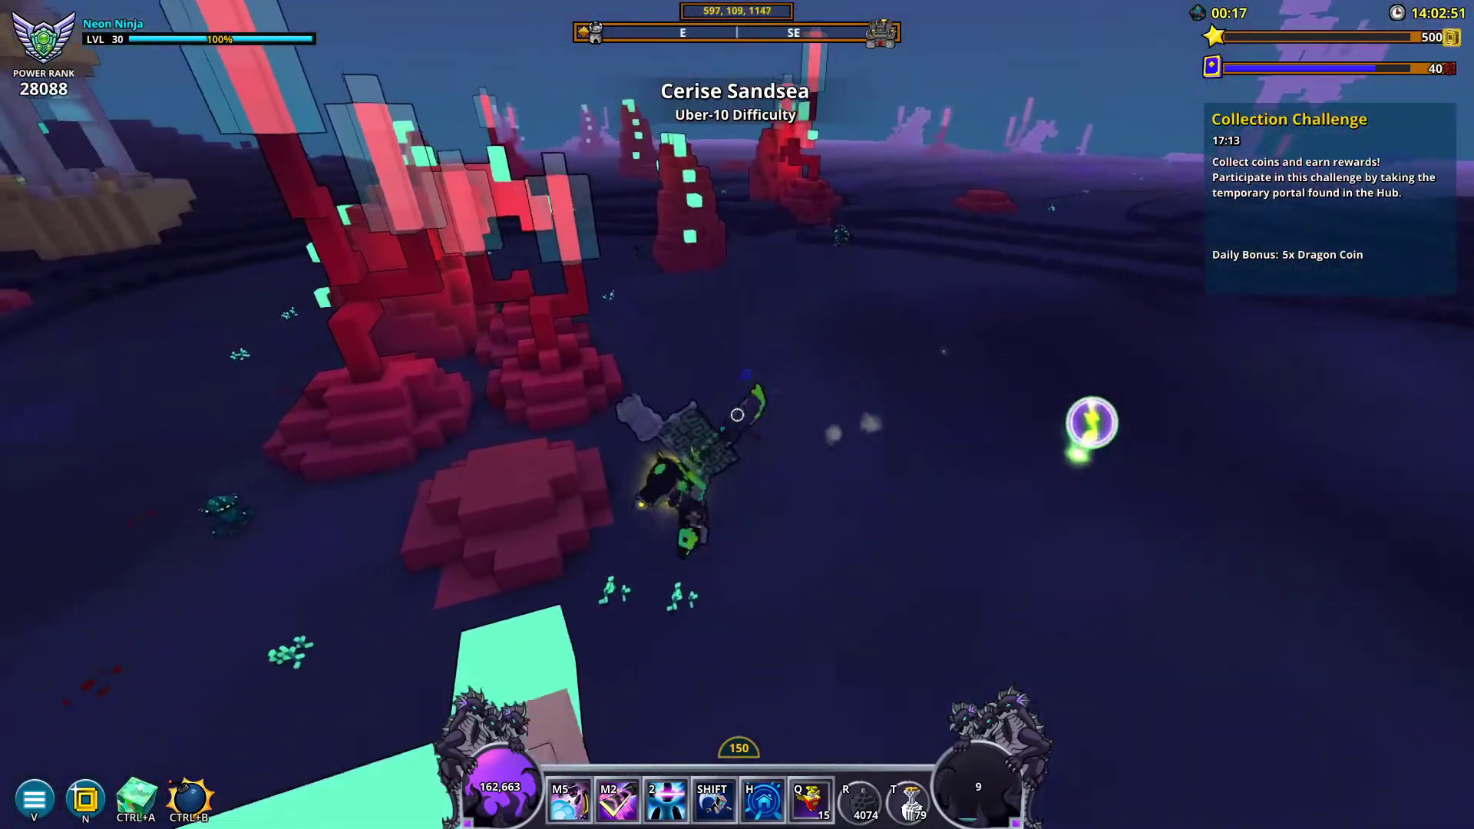
{"action": "key", "text": "w"}
{"action": "key", "text": "w"}
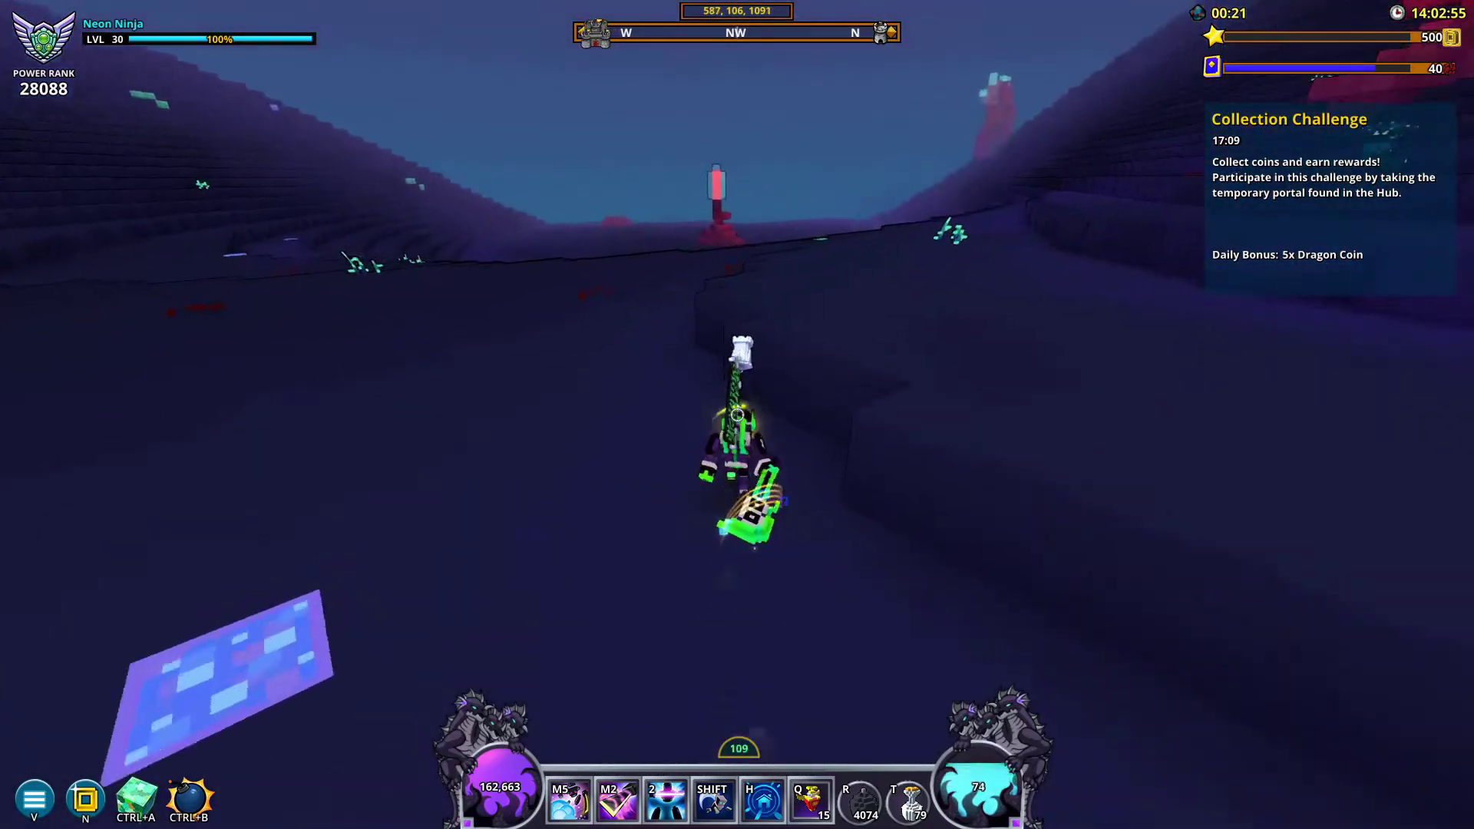
{"action": "key", "text": "w"}
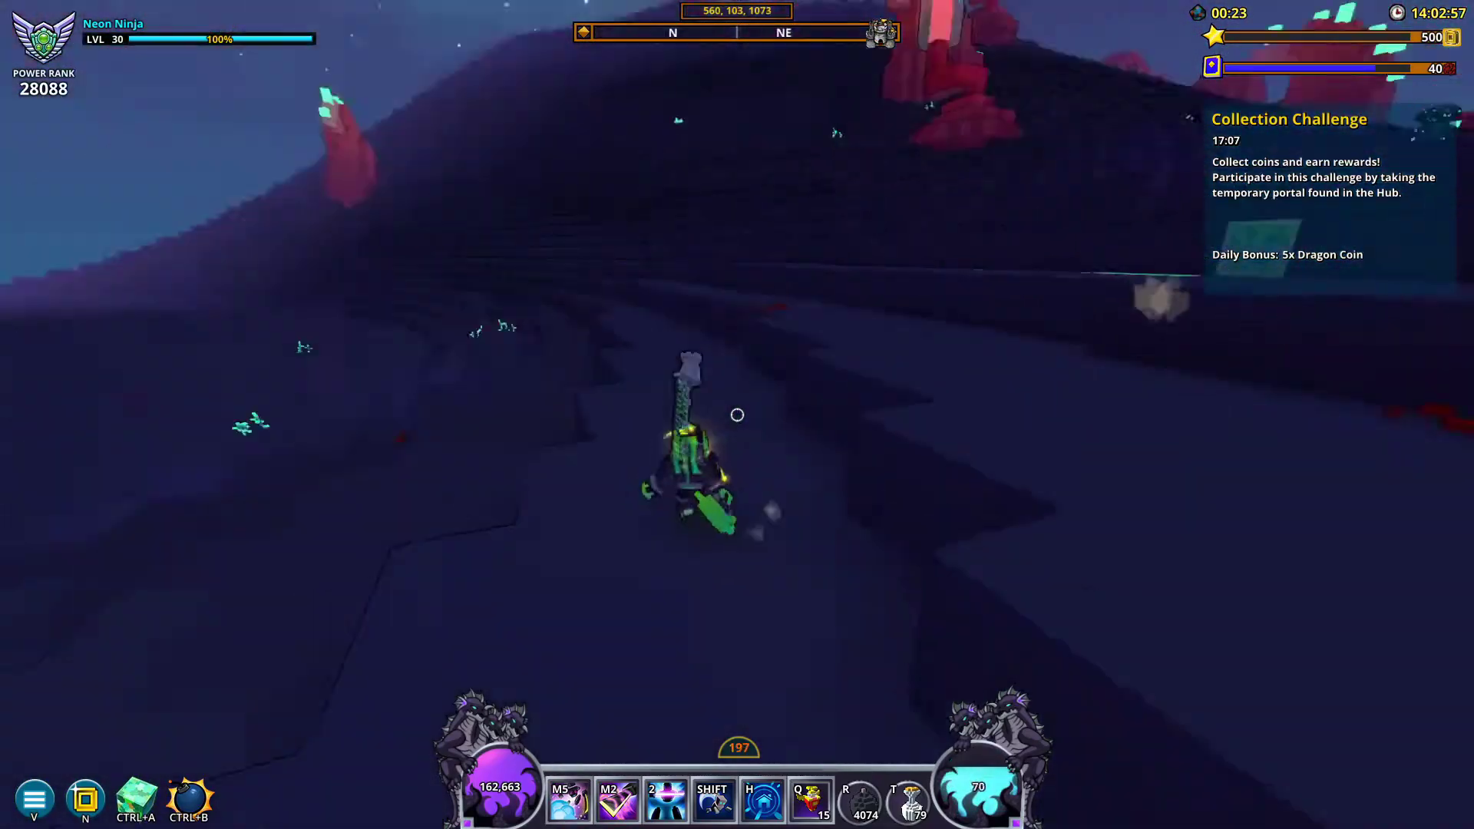
{"action": "key", "text": "w"}
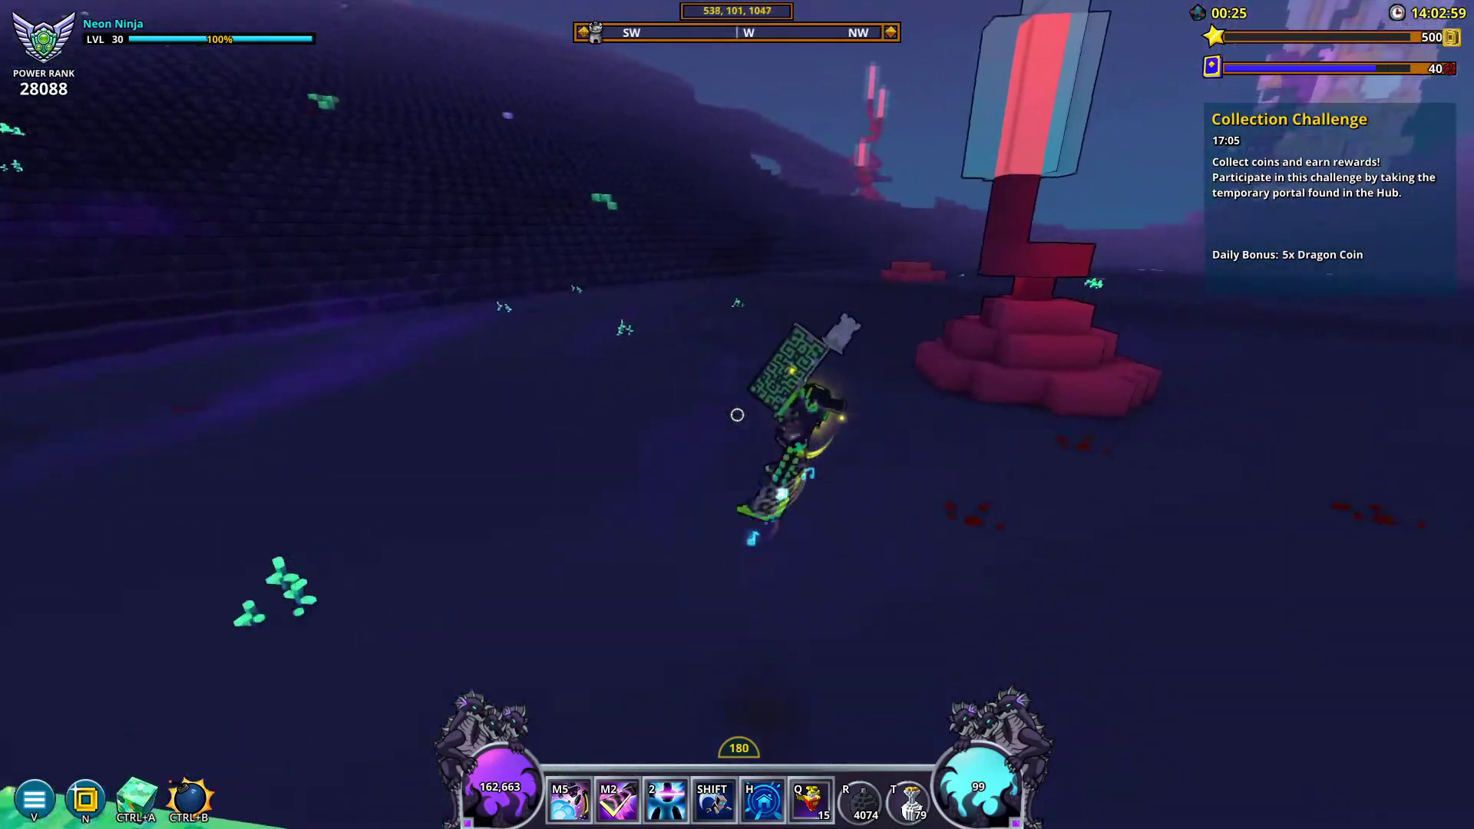
{"action": "key", "text": "w"}
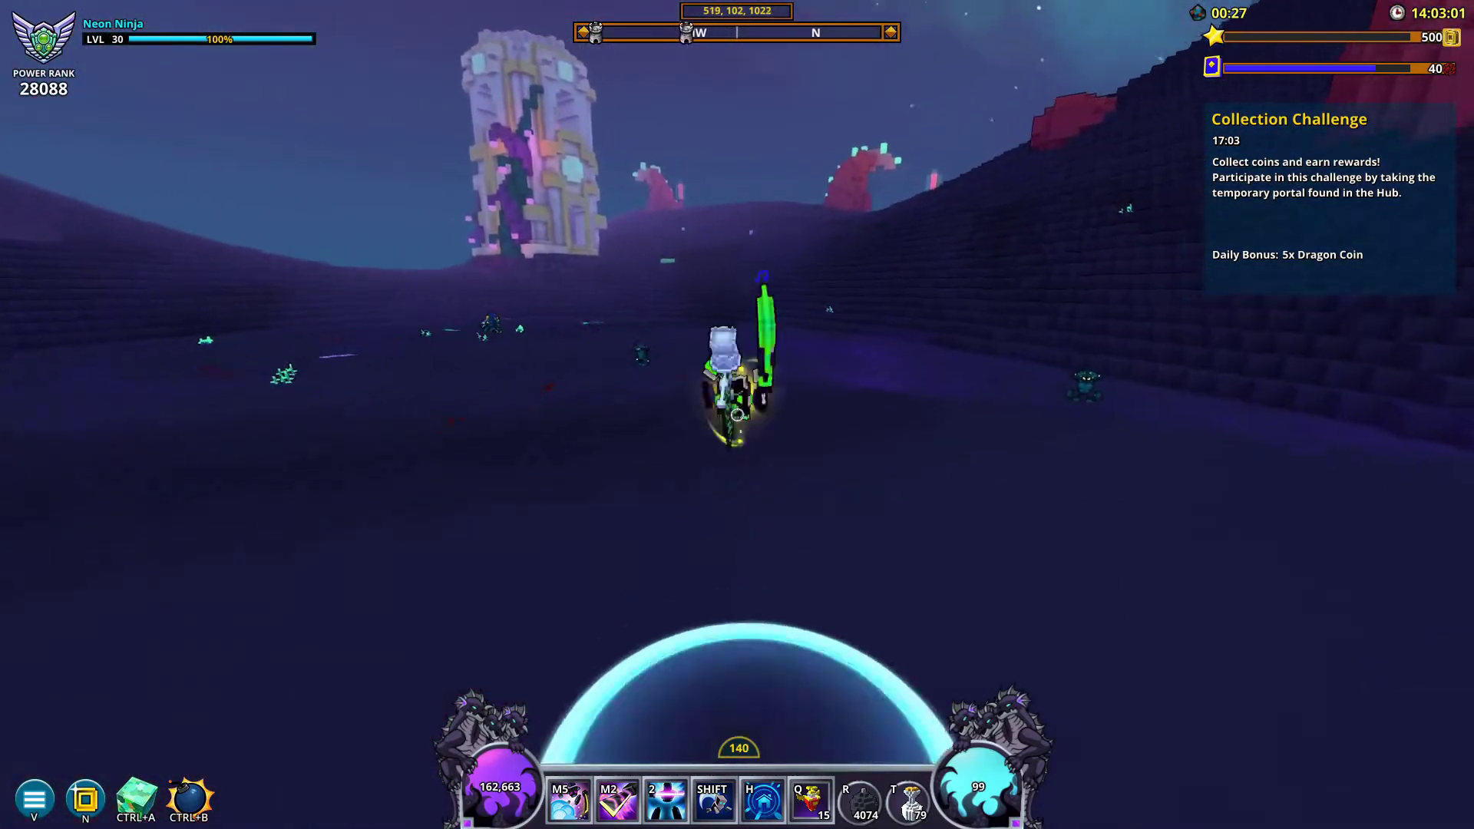
{"action": "key", "text": "w"}
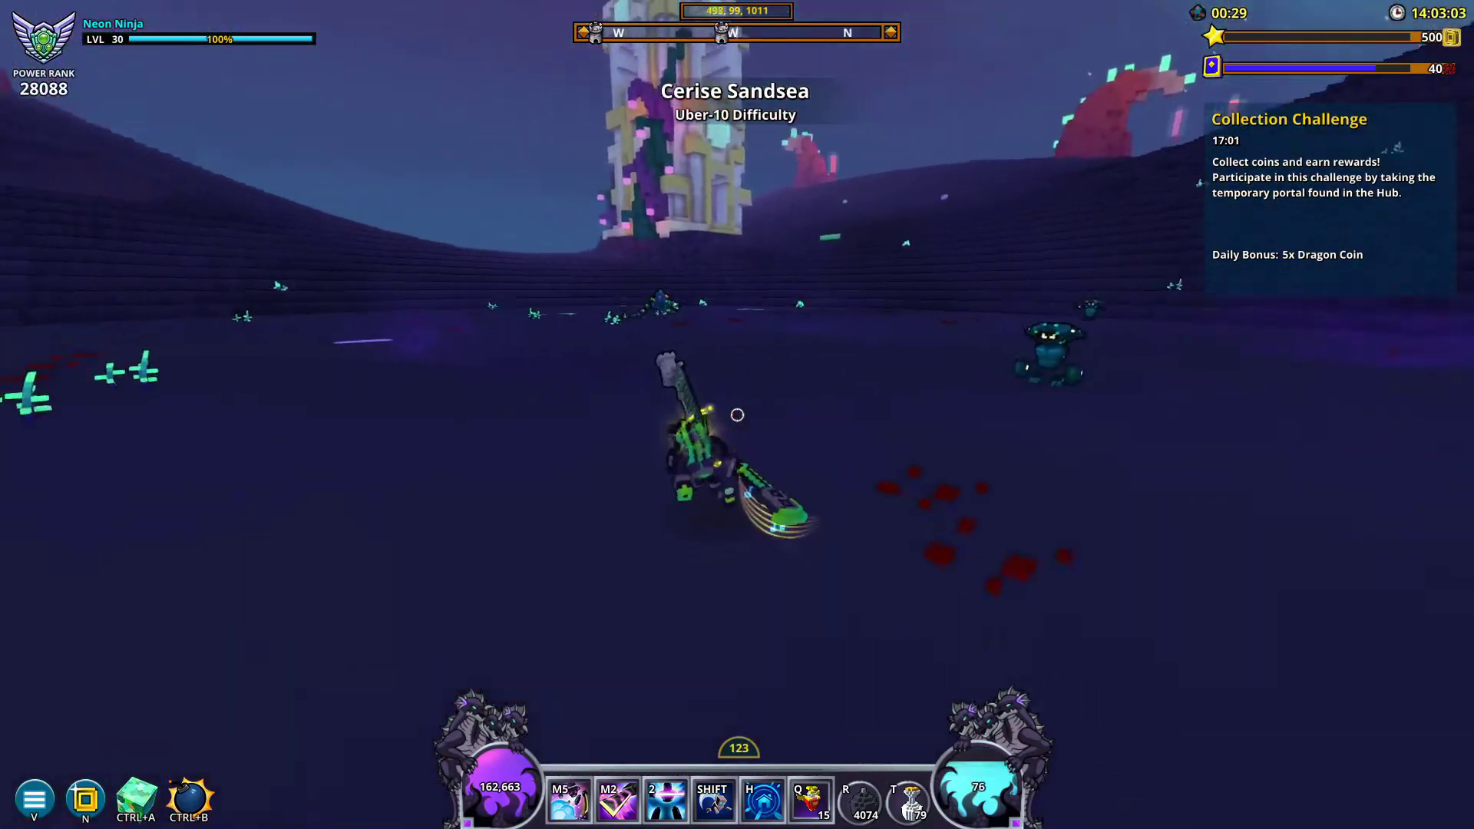
Fight the enemies met on the way through the Cerise Sandsea valley toward the overgrown tower.
{"action": "key", "text": "space"}
{"action": "right_click", "coordinate": [737, 415]}
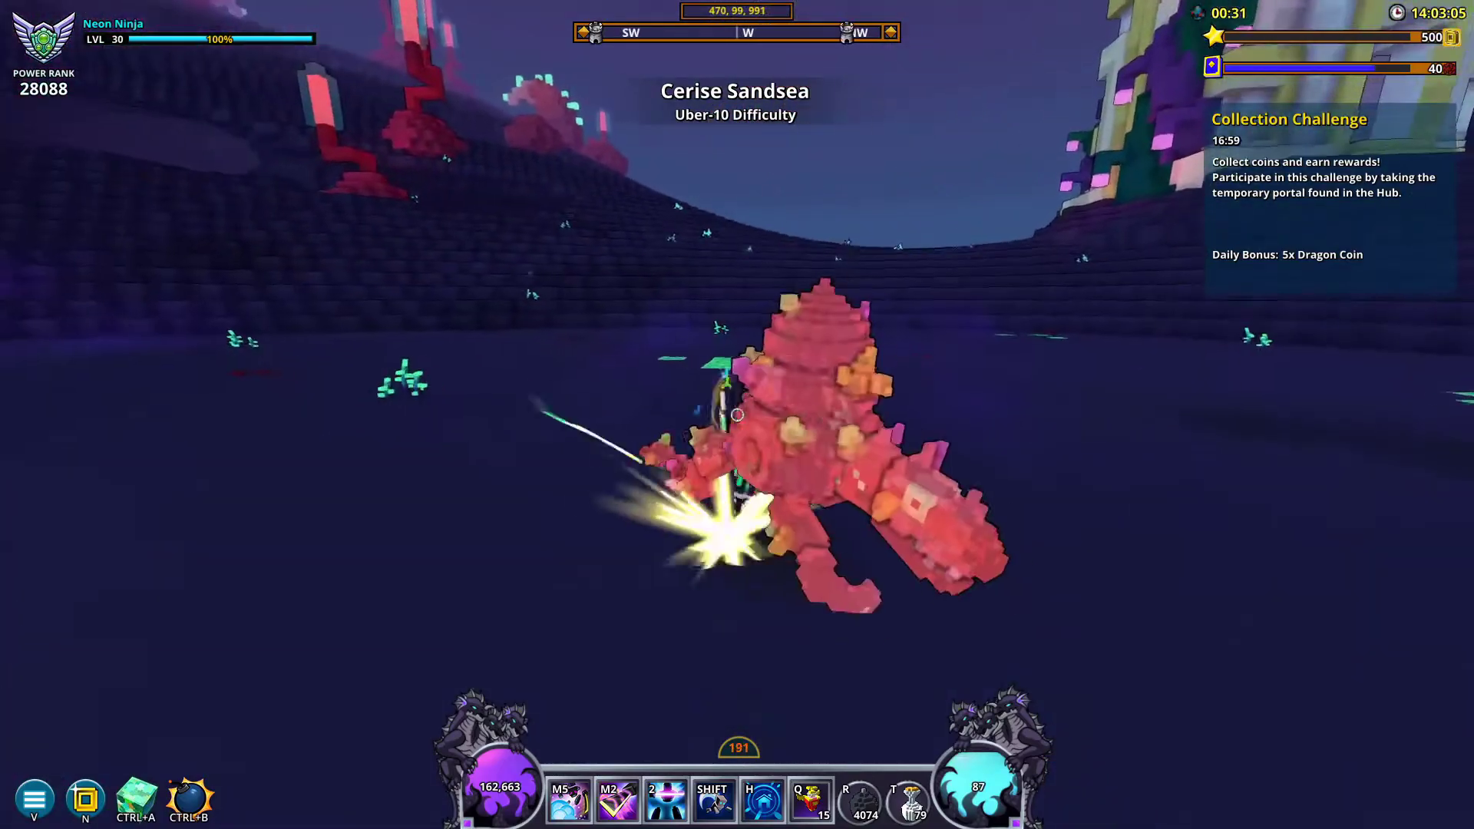
{"action": "key", "text": "w"}
{"action": "left_click", "coordinate": [737, 415]}
{"action": "key", "text": "space"}
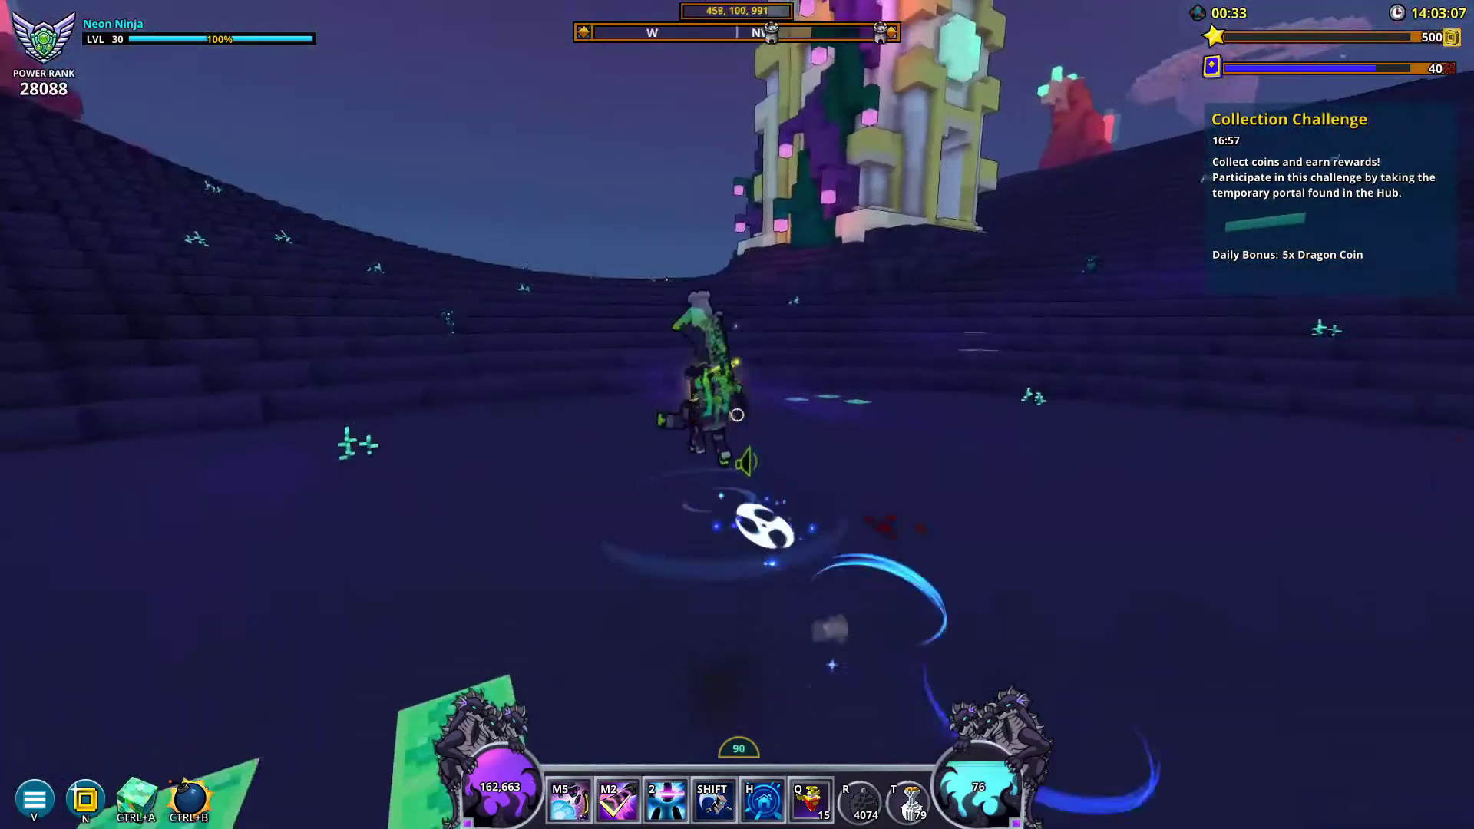
{"action": "key", "text": "w"}
{"action": "key", "text": "space"}
{"action": "left_click", "coordinate": [737, 415]}
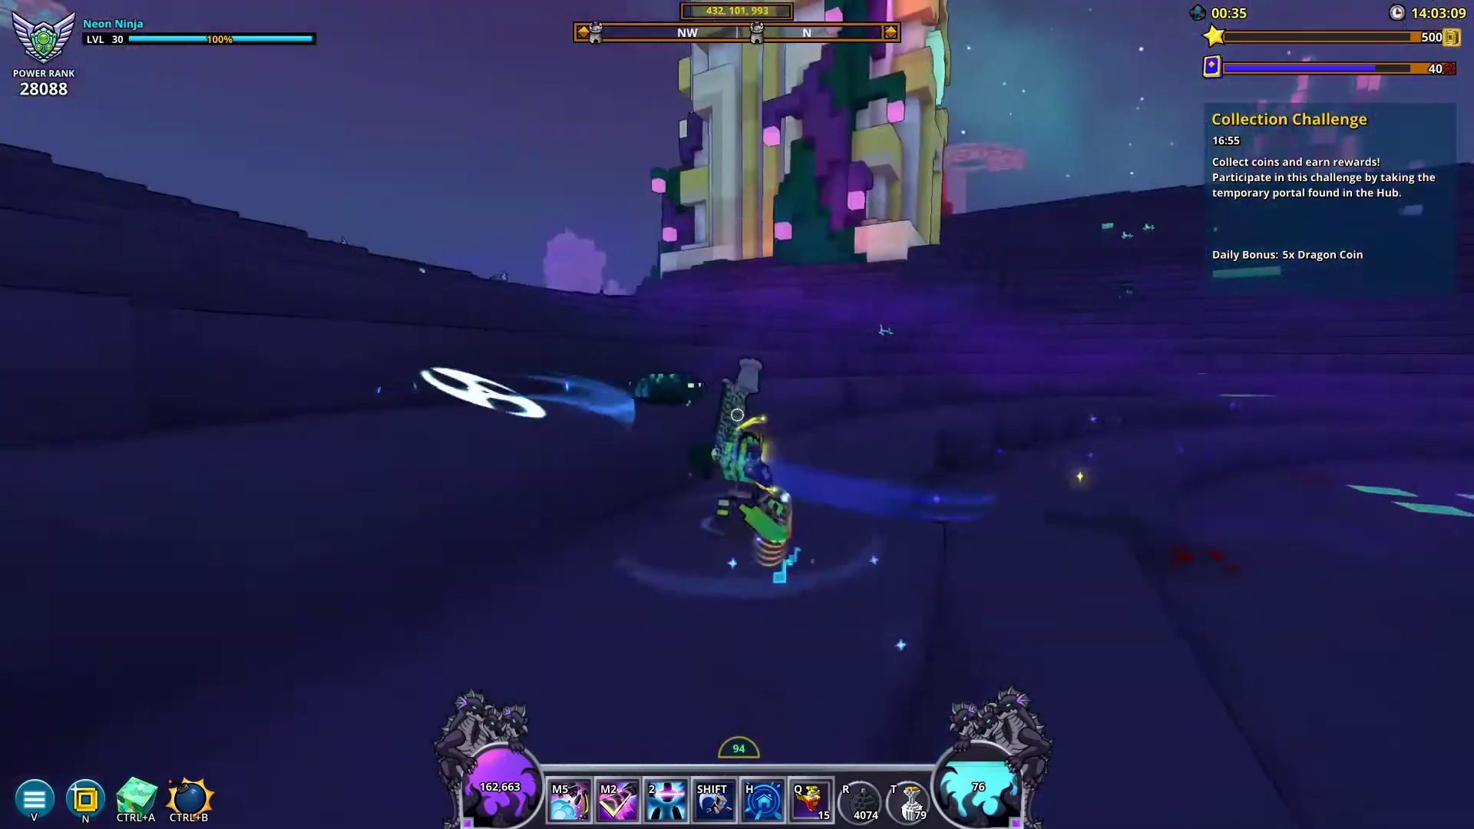
{"action": "right_click", "coordinate": [737, 414]}
{"action": "key", "text": "q"}
{"action": "key", "text": "w"}
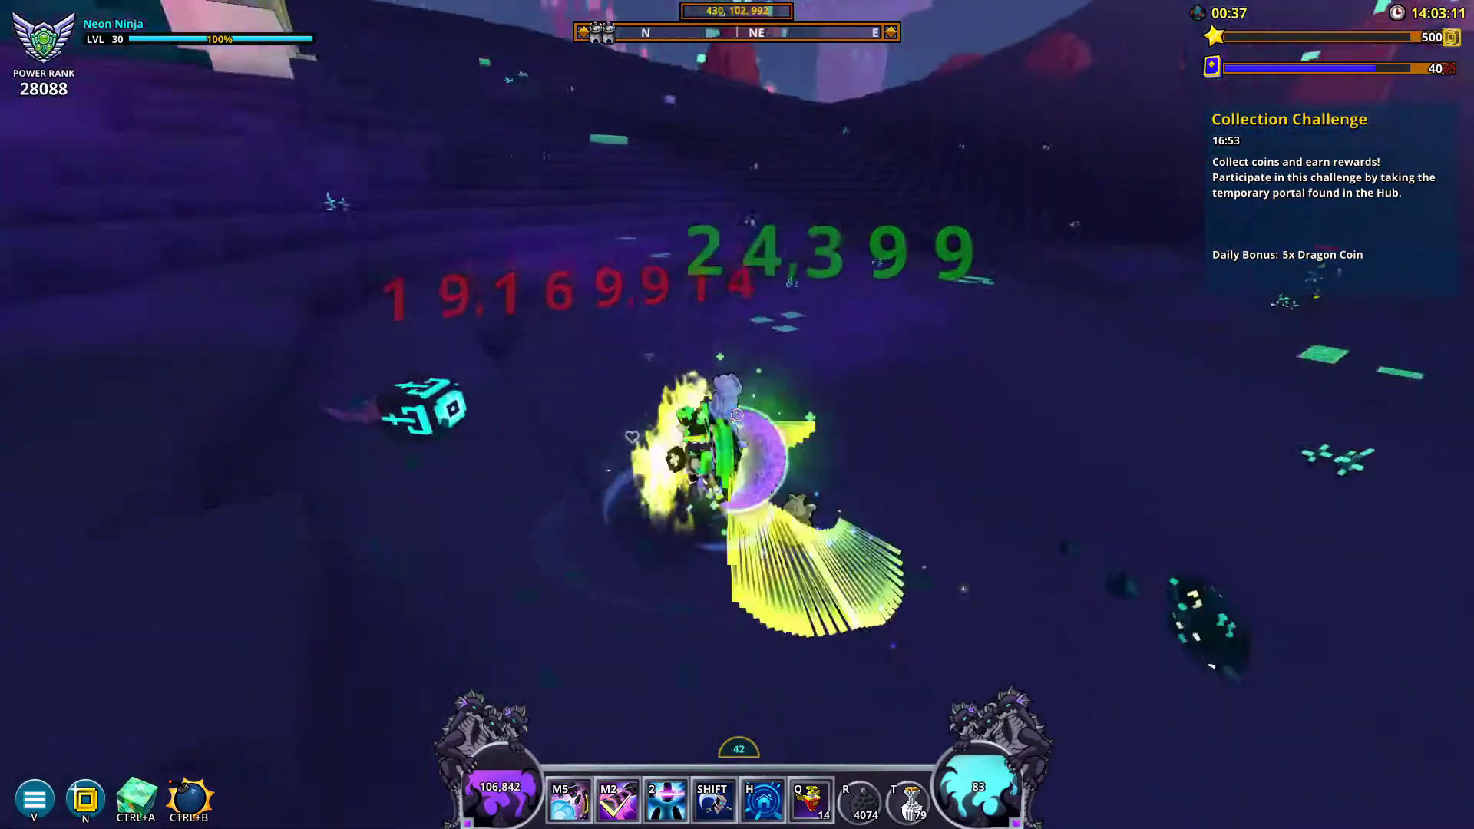
Move on past the tower and attack the large teal mushroom-headed creature.
{"action": "key", "text": "w"}
{"action": "key", "text": "space"}
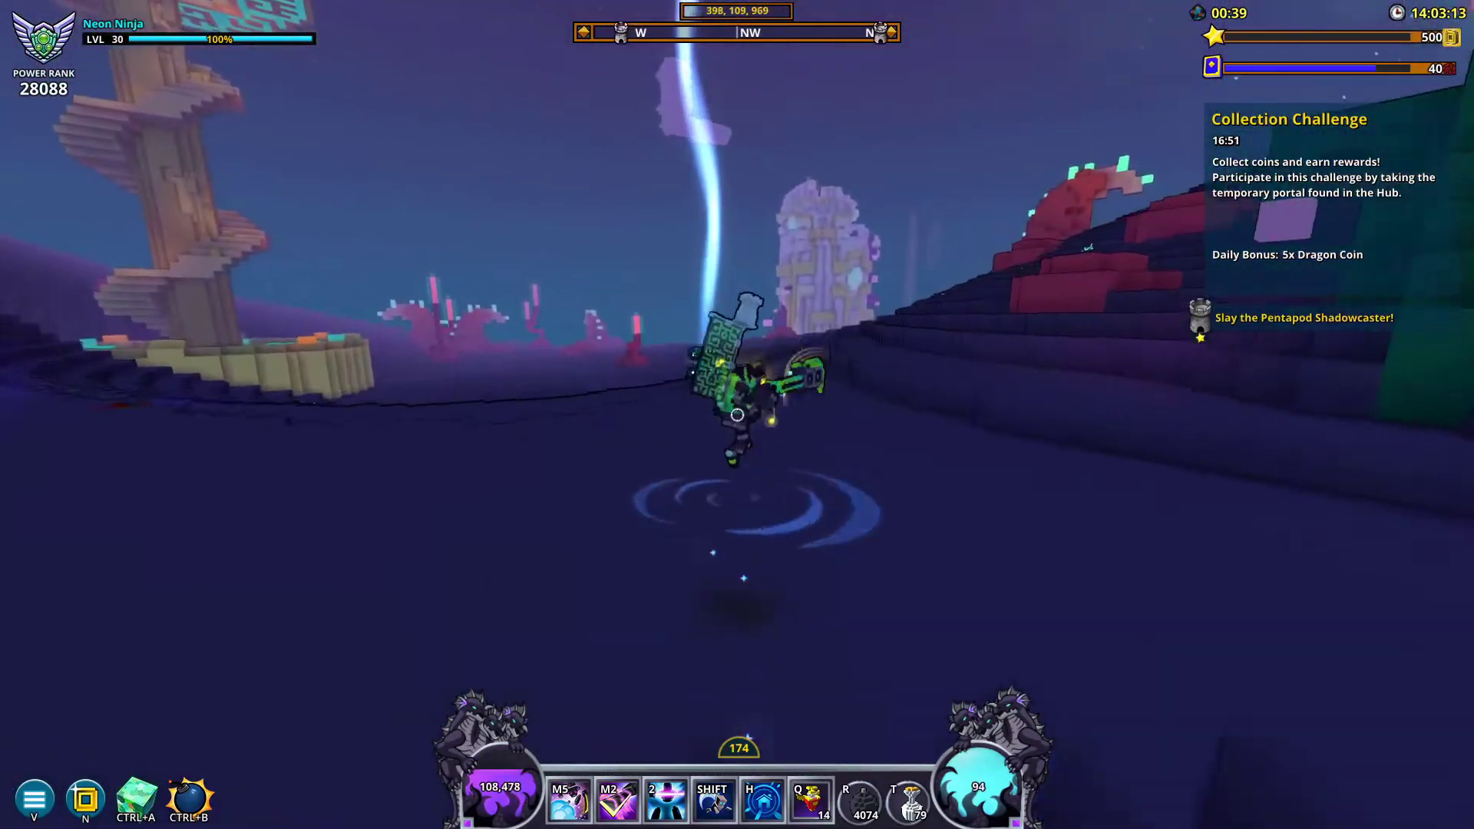
{"action": "key", "text": "w"}
{"action": "right_click", "coordinate": [737, 415]}
{"action": "left_click", "coordinate": [737, 414]}
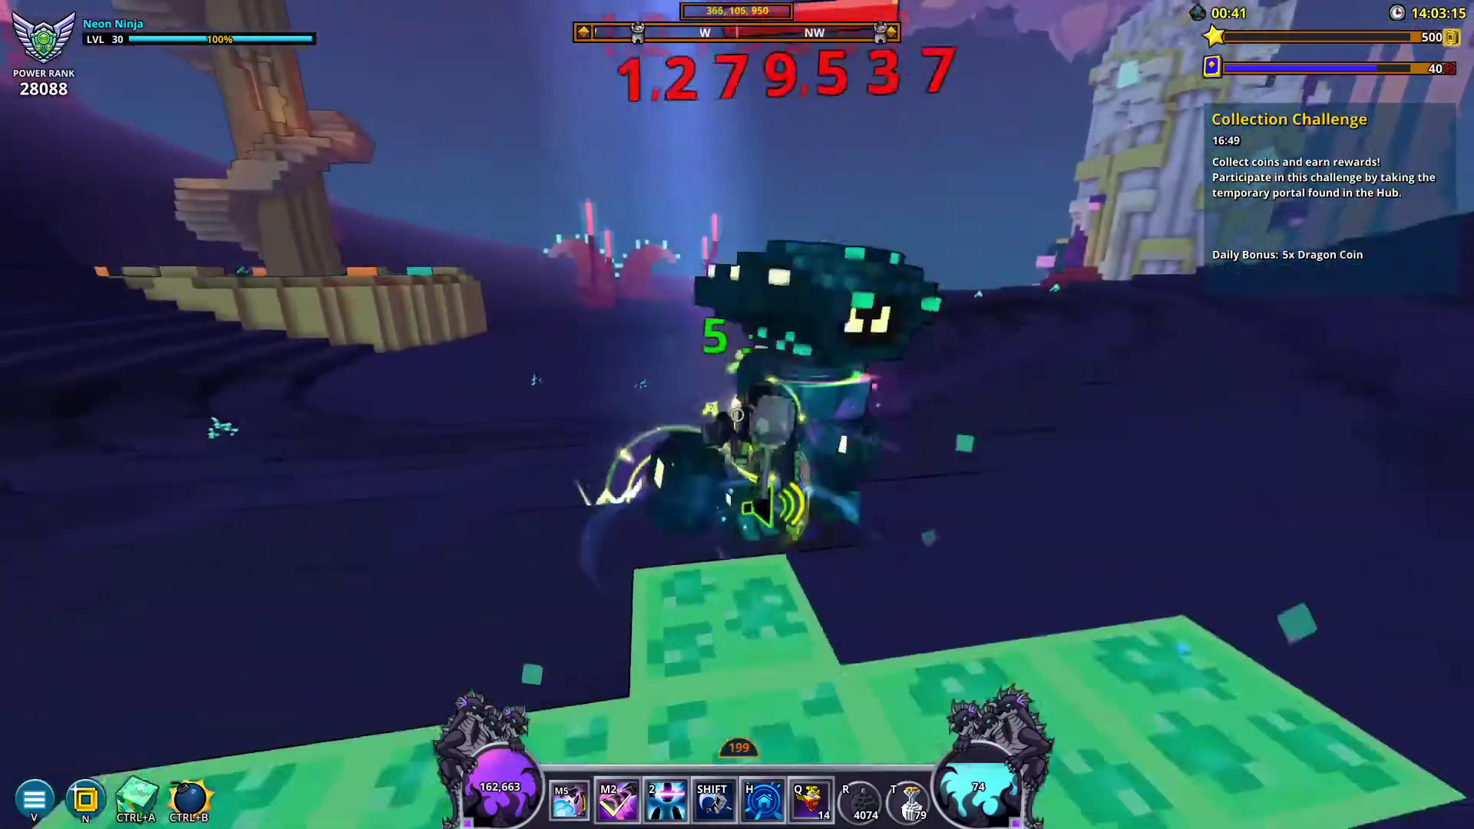
{"action": "key", "text": "space"}
{"action": "left_click", "coordinate": [737, 415]}
{"action": "key", "text": "q"}
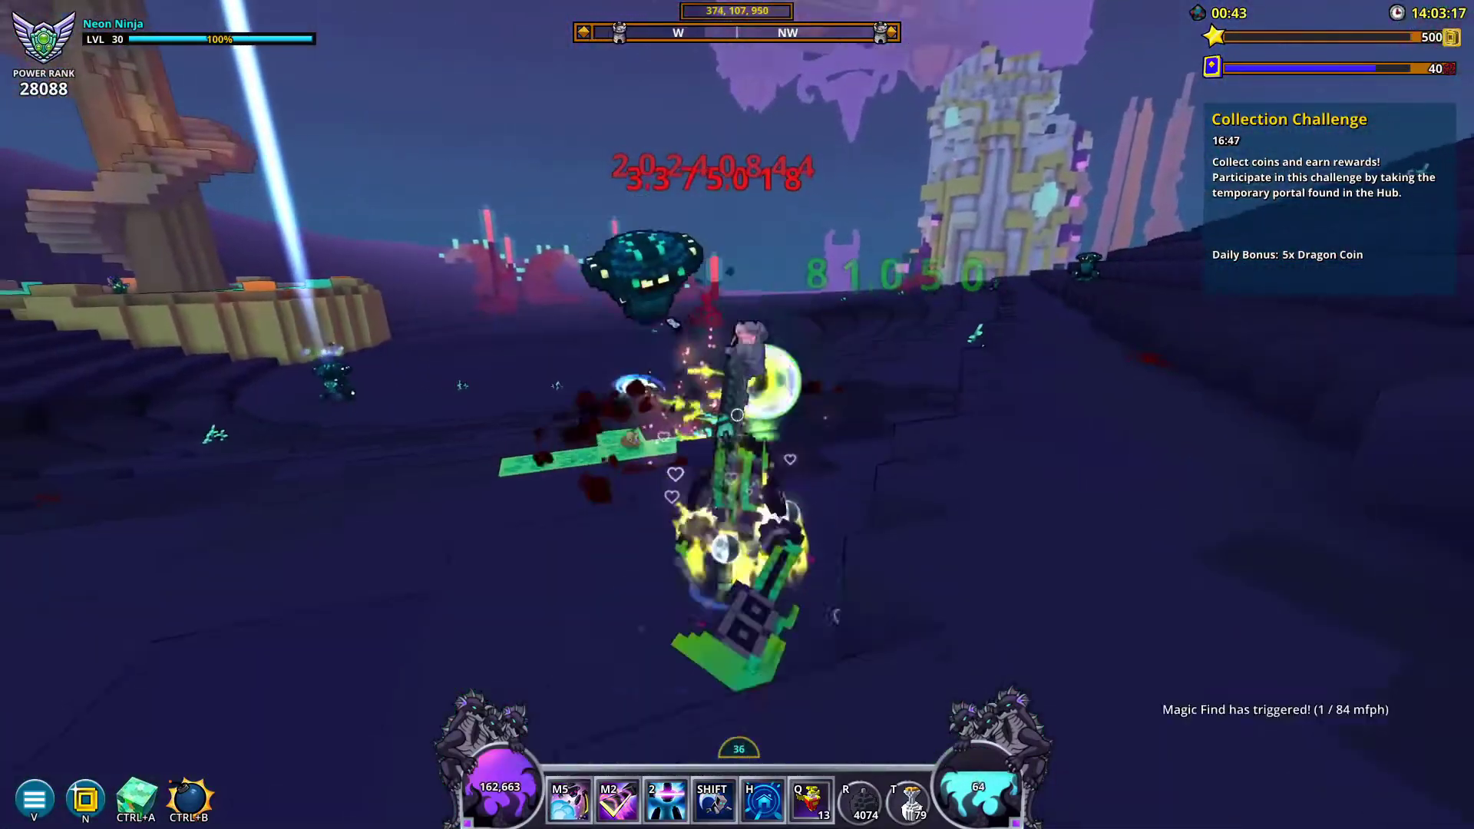
{"action": "key", "text": "space"}
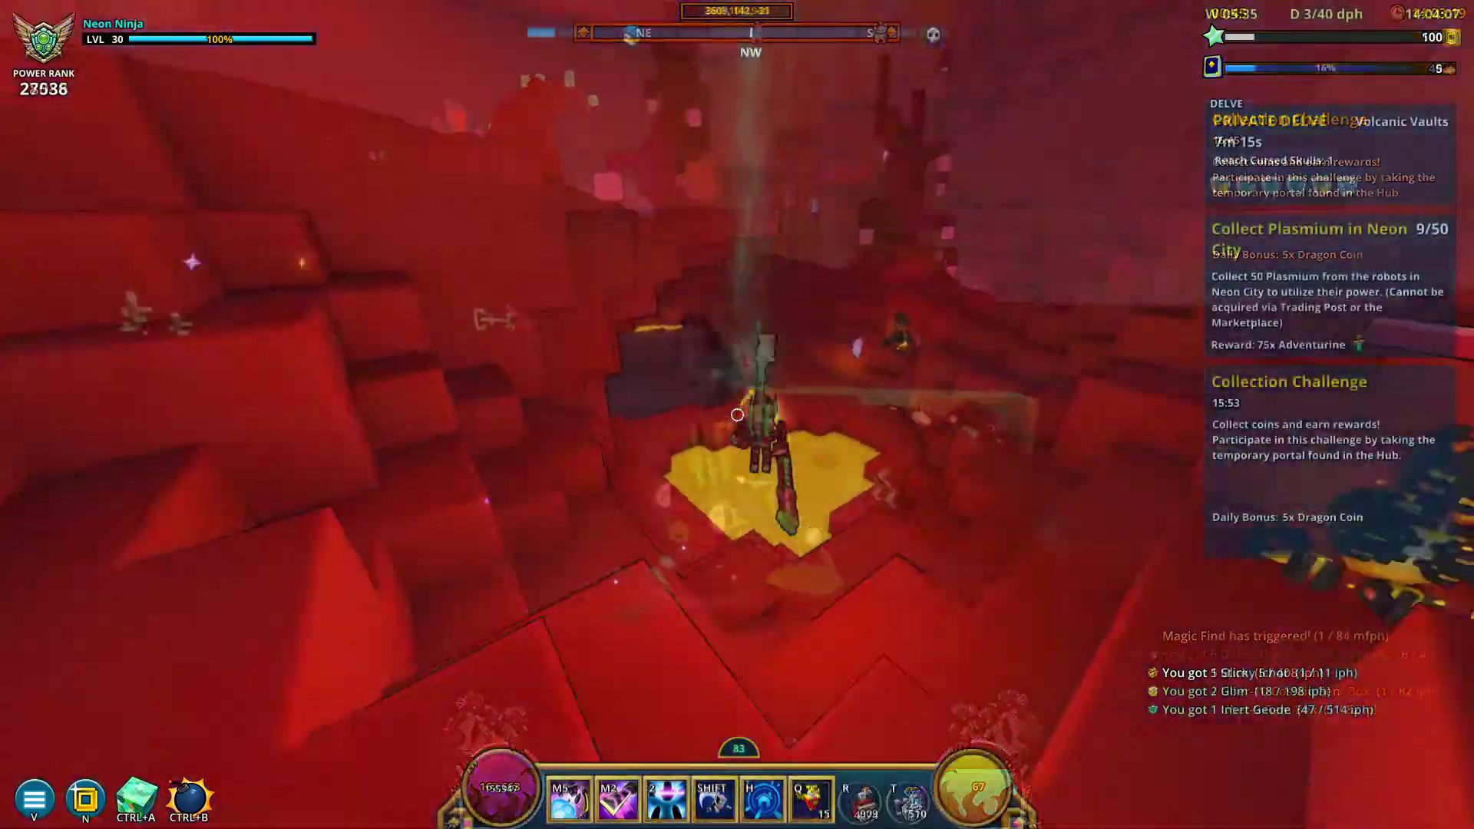
Descend through the opening passage of the private Volcanic Vaults delve into the large red cavern below.
{"action": "key", "text": "w"}
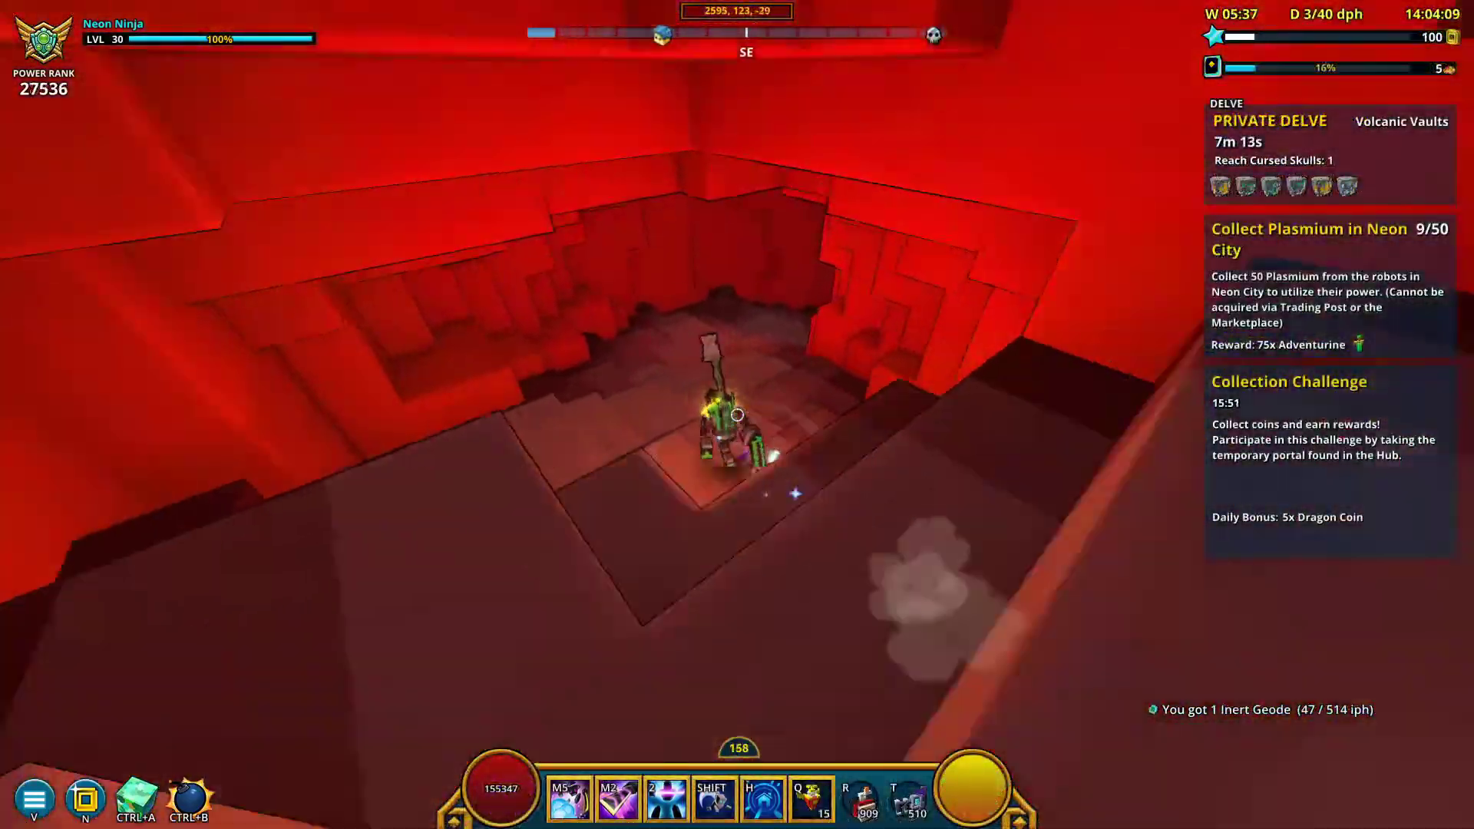
{"action": "key", "text": "space"}
{"action": "key", "text": "w"}
{"action": "left_click", "coordinate": [737, 415]}
{"action": "key", "text": "space"}
{"action": "key", "text": "w"}
{"action": "key", "text": "space"}
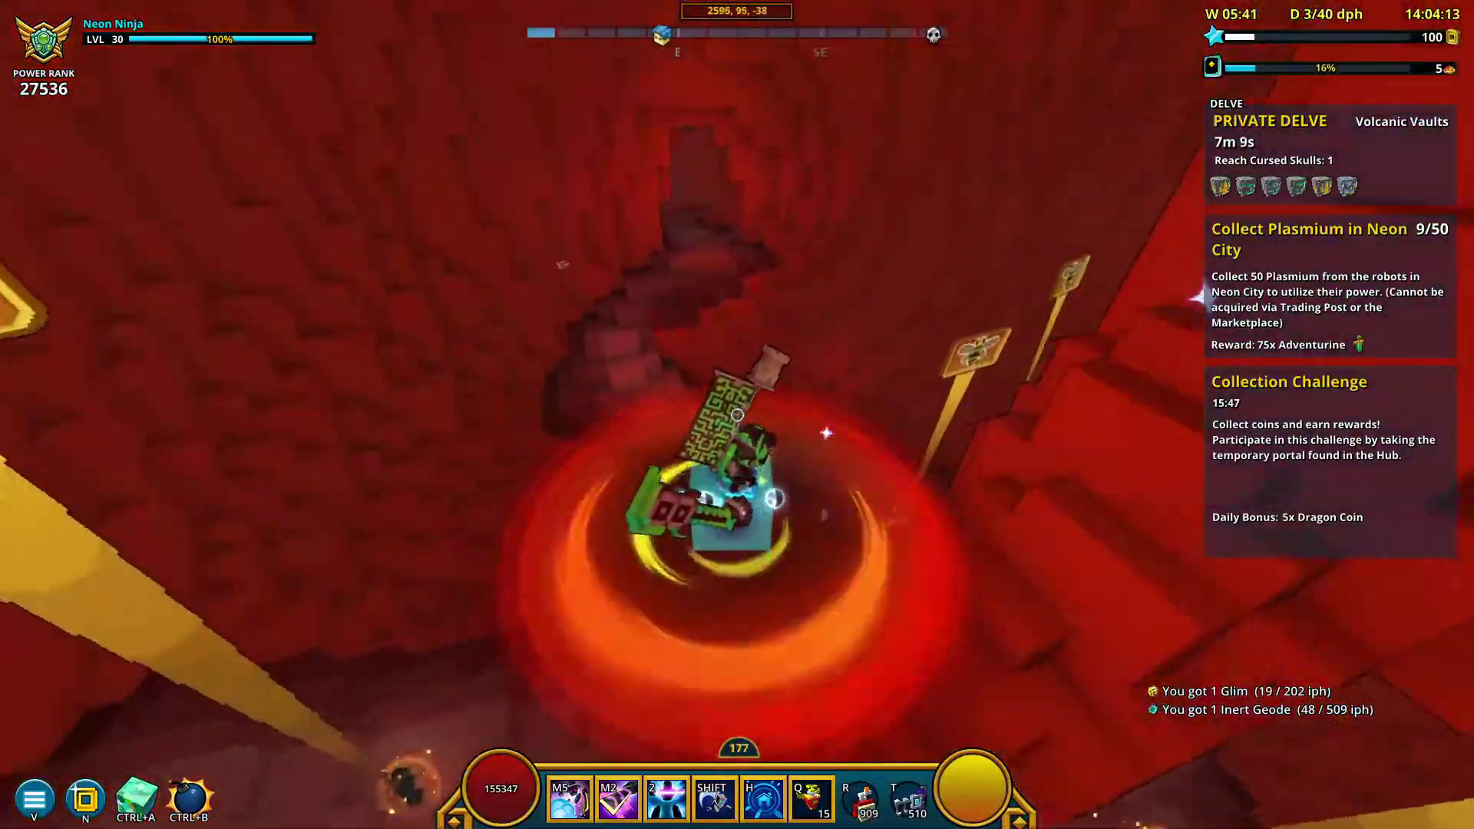
Cross the Volcanic Vaults cavern eastward and follow the stone stairway north past the burning enemies.
{"action": "key", "text": "w"}
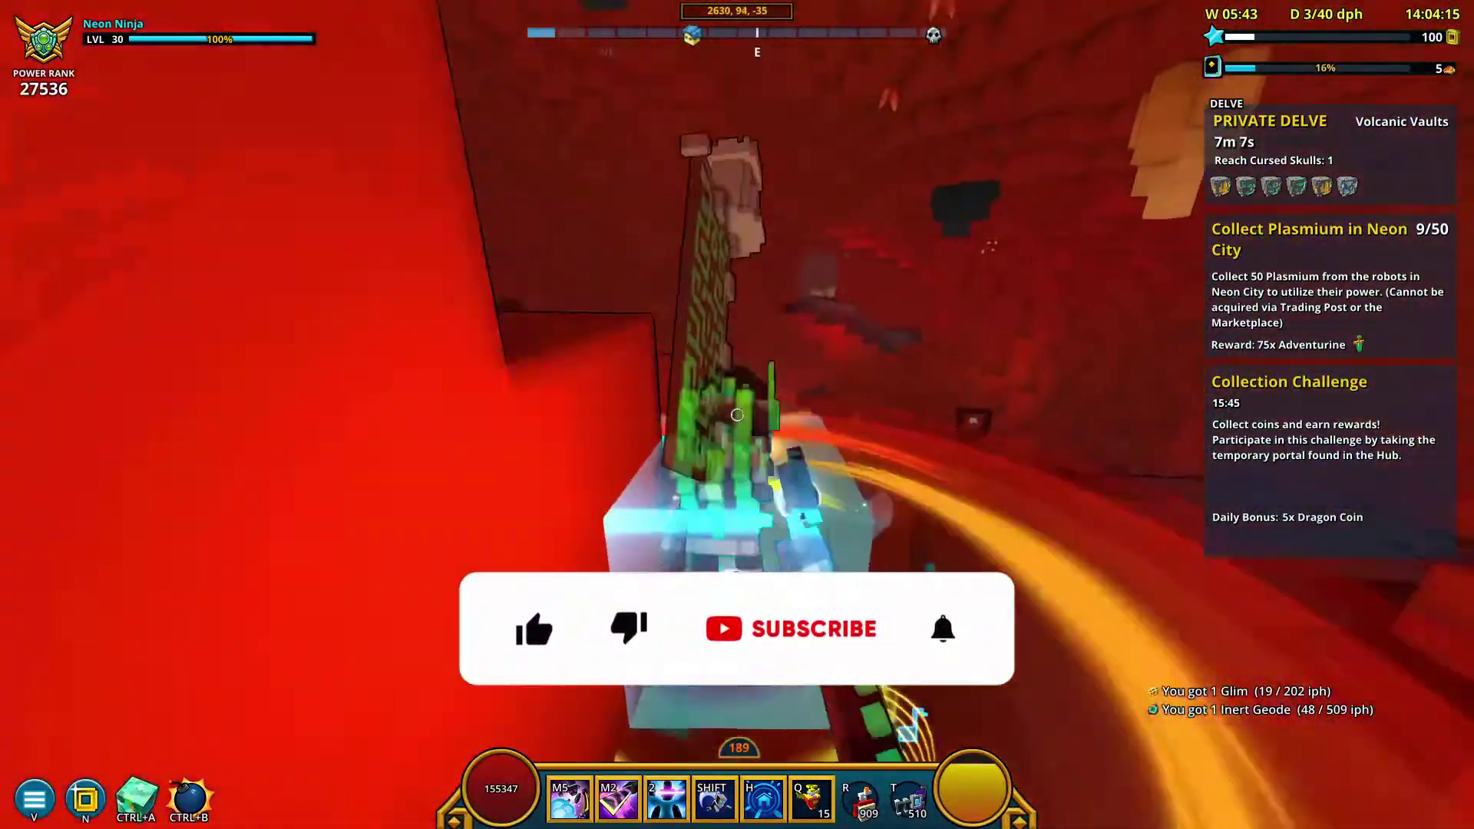
{"action": "key", "text": "w"}
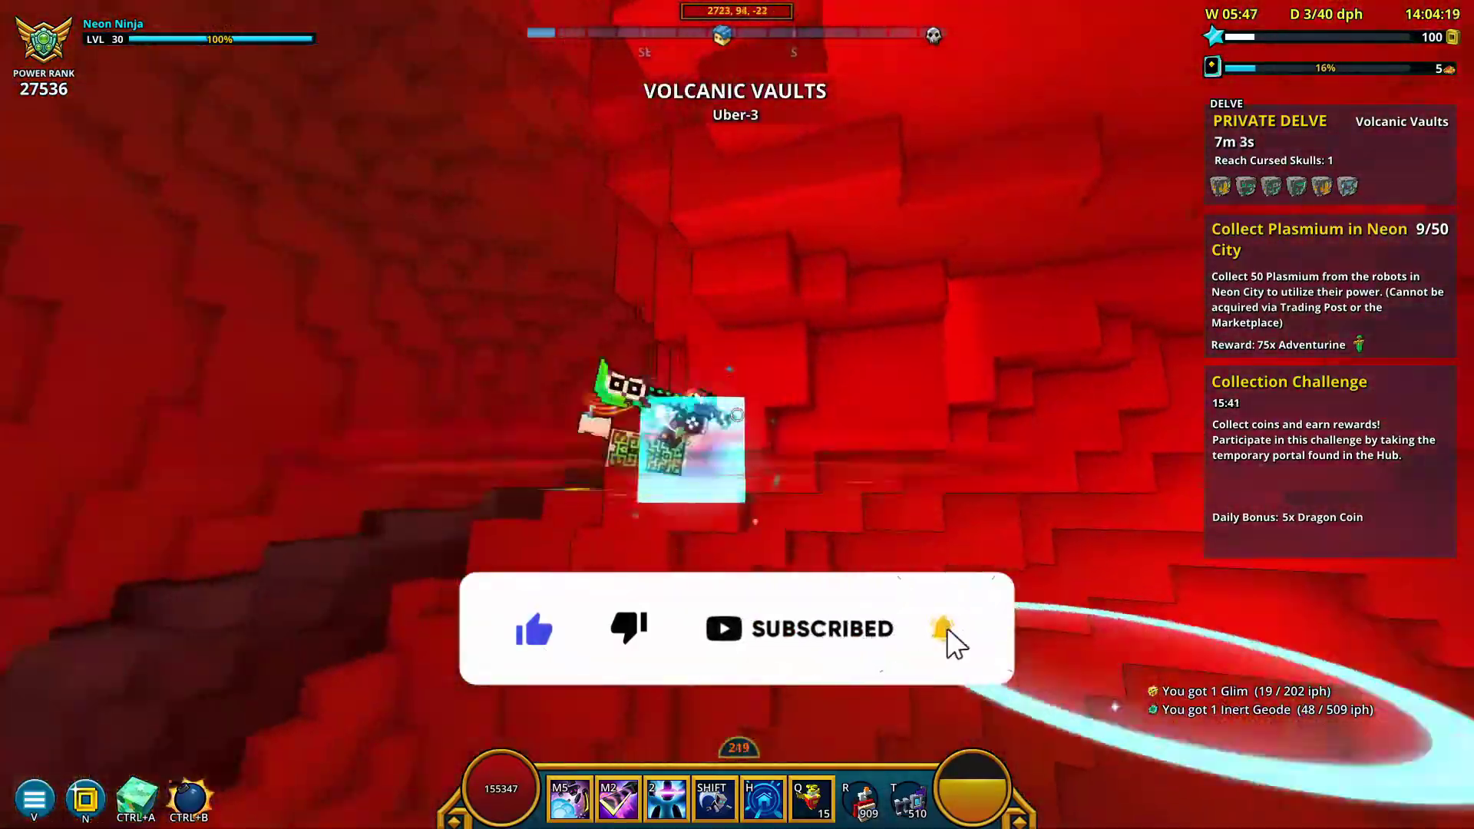
{"action": "key", "text": "w"}
{"action": "key", "text": "space"}
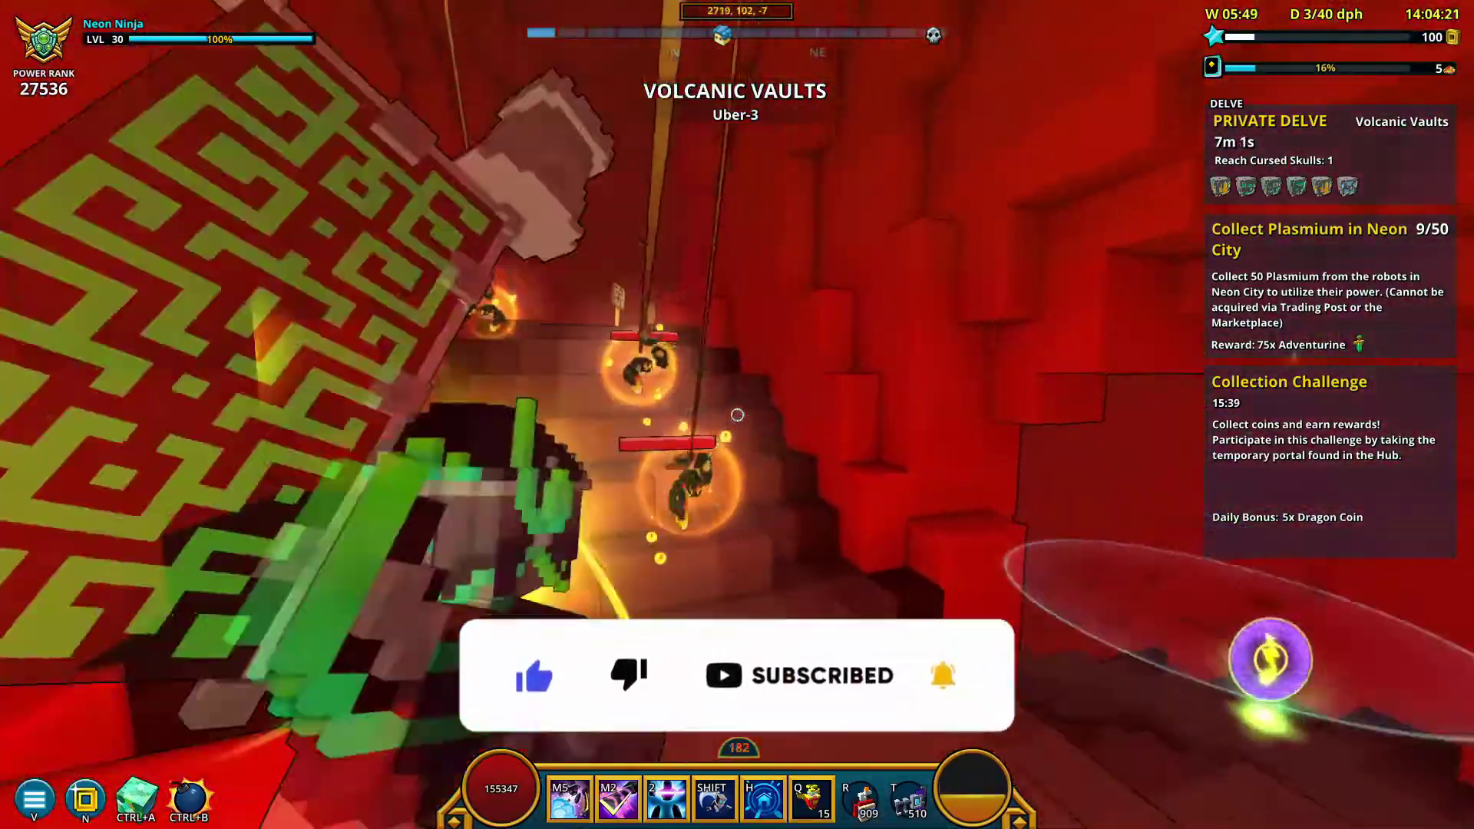
{"action": "key", "text": "w"}
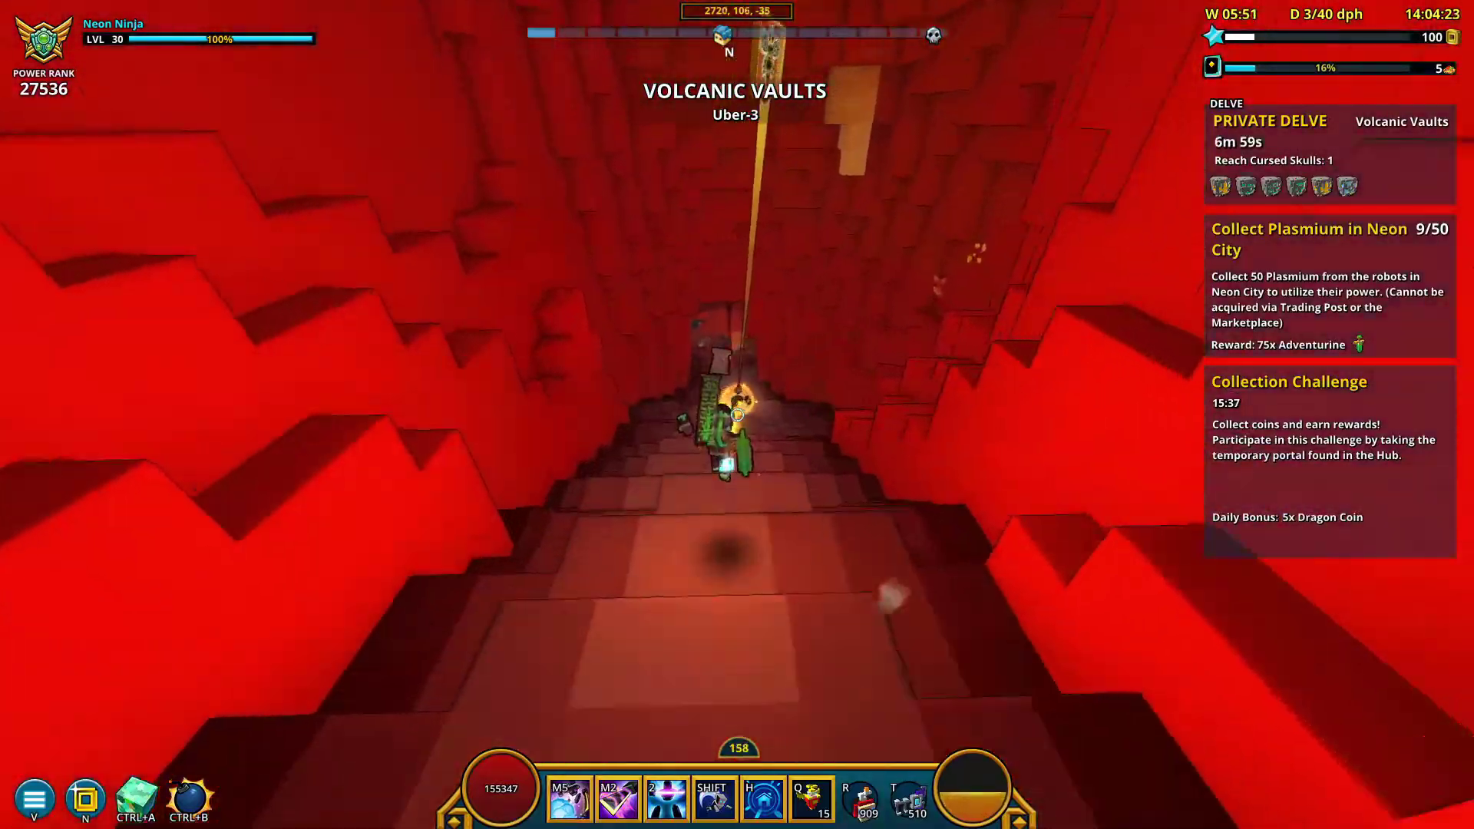
{"action": "key", "text": "w"}
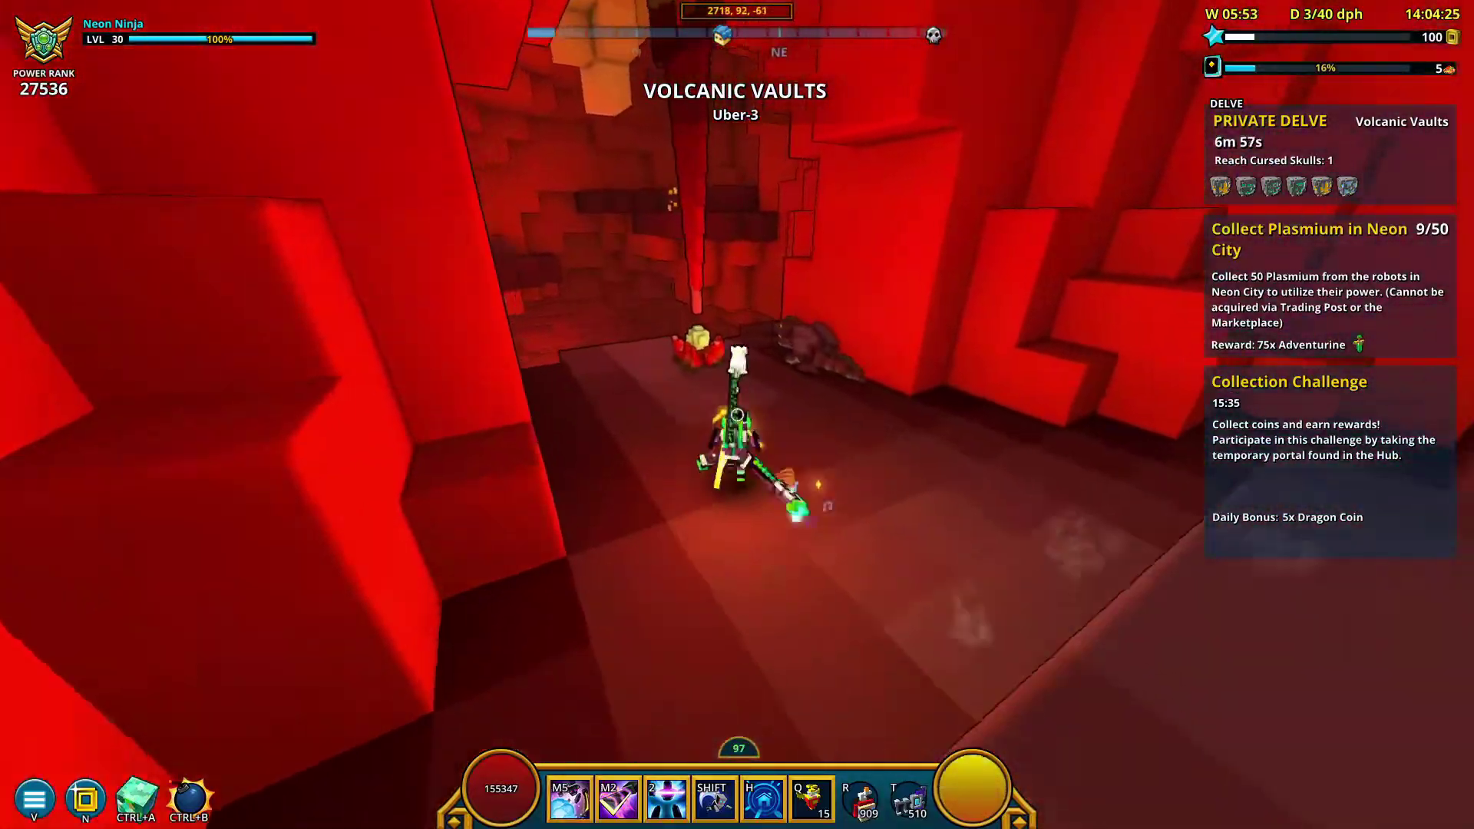
Collect the Fireheart Flower beyond the stairway and drop down the shaft to the lower tunnel.
{"action": "left_click", "coordinate": [737, 415]}
{"action": "key", "text": "w"}
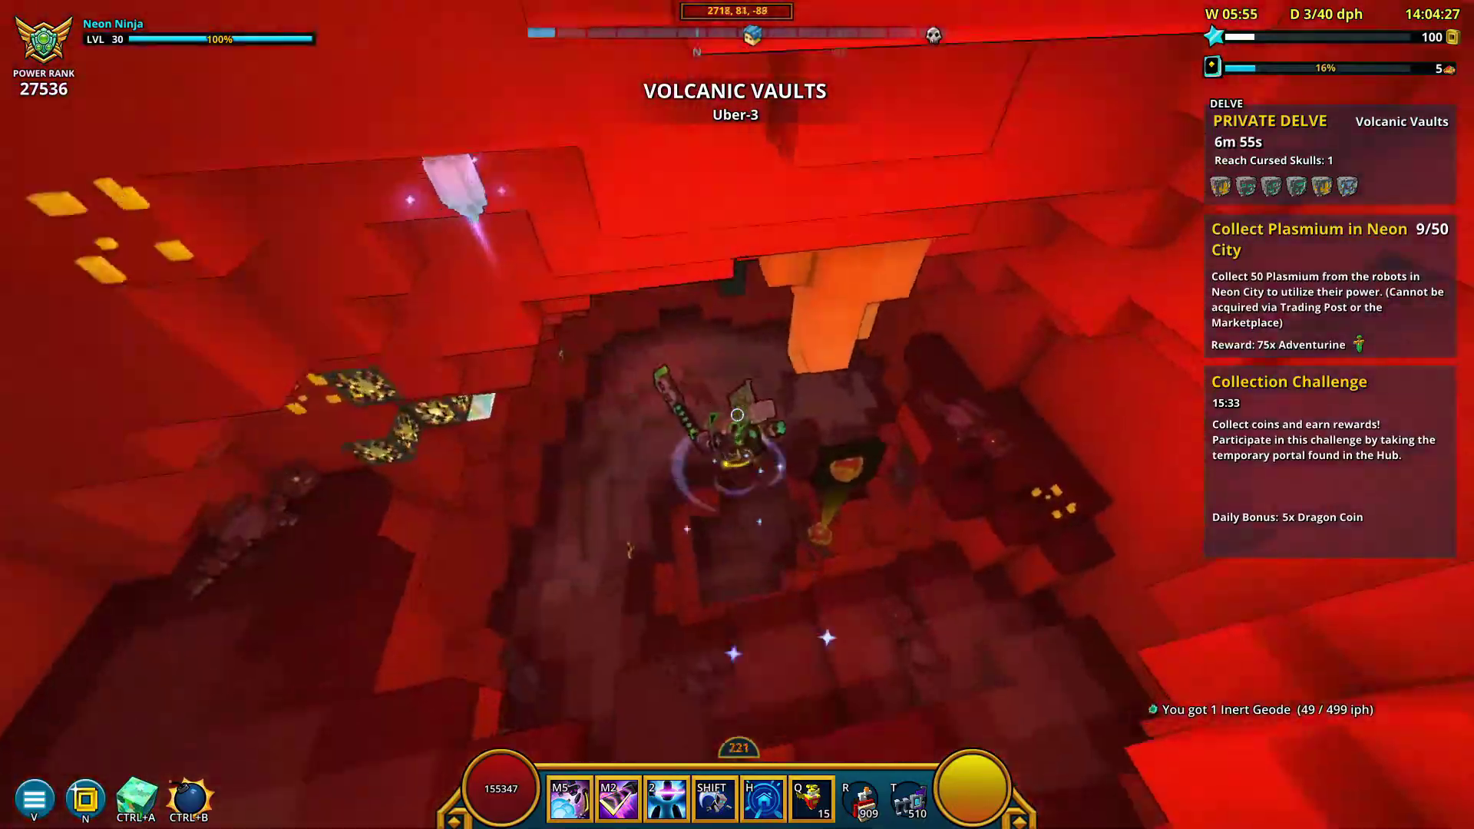
{"action": "key", "text": "w"}
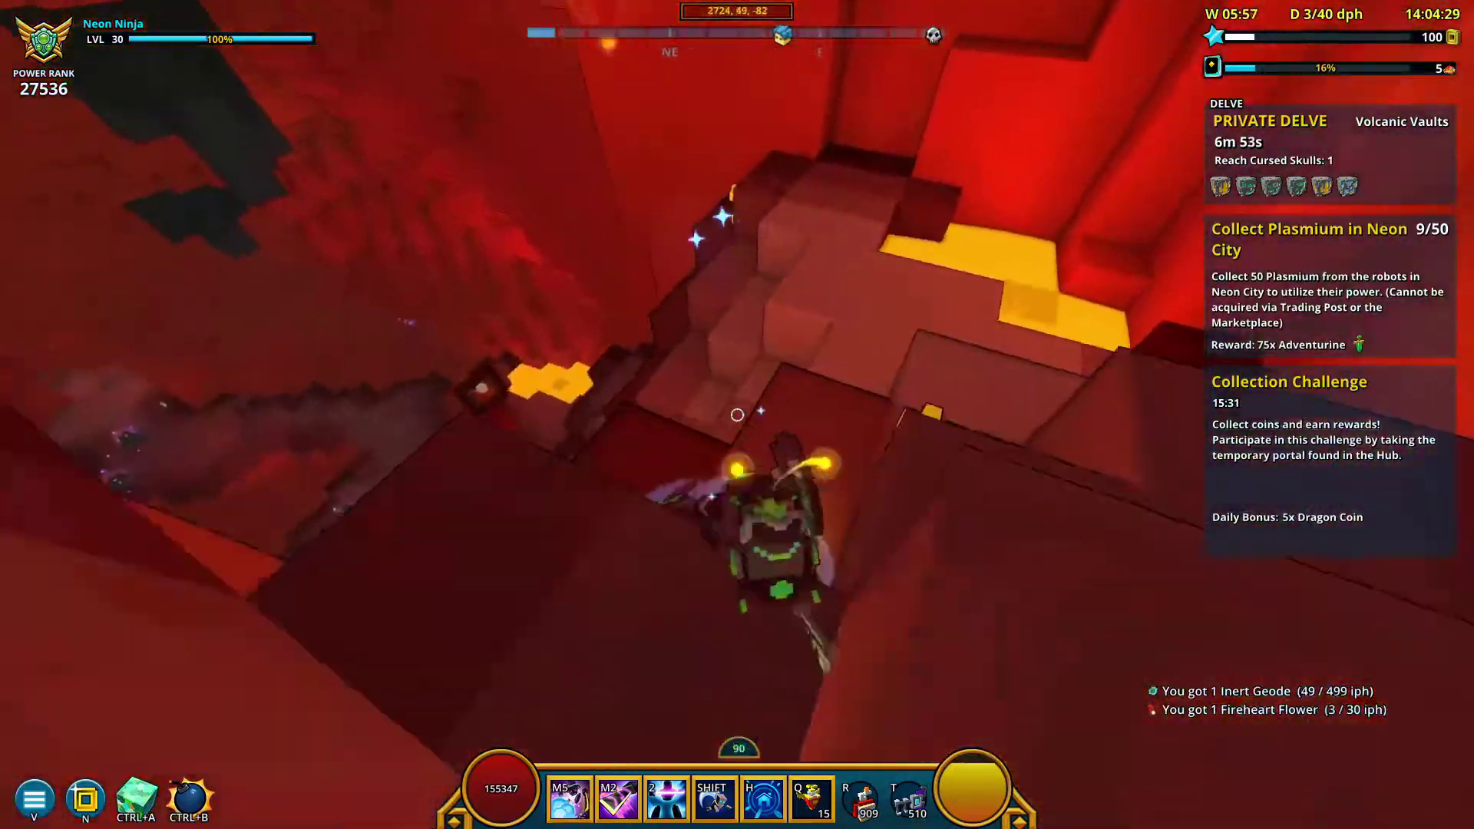
{"action": "key", "text": "w"}
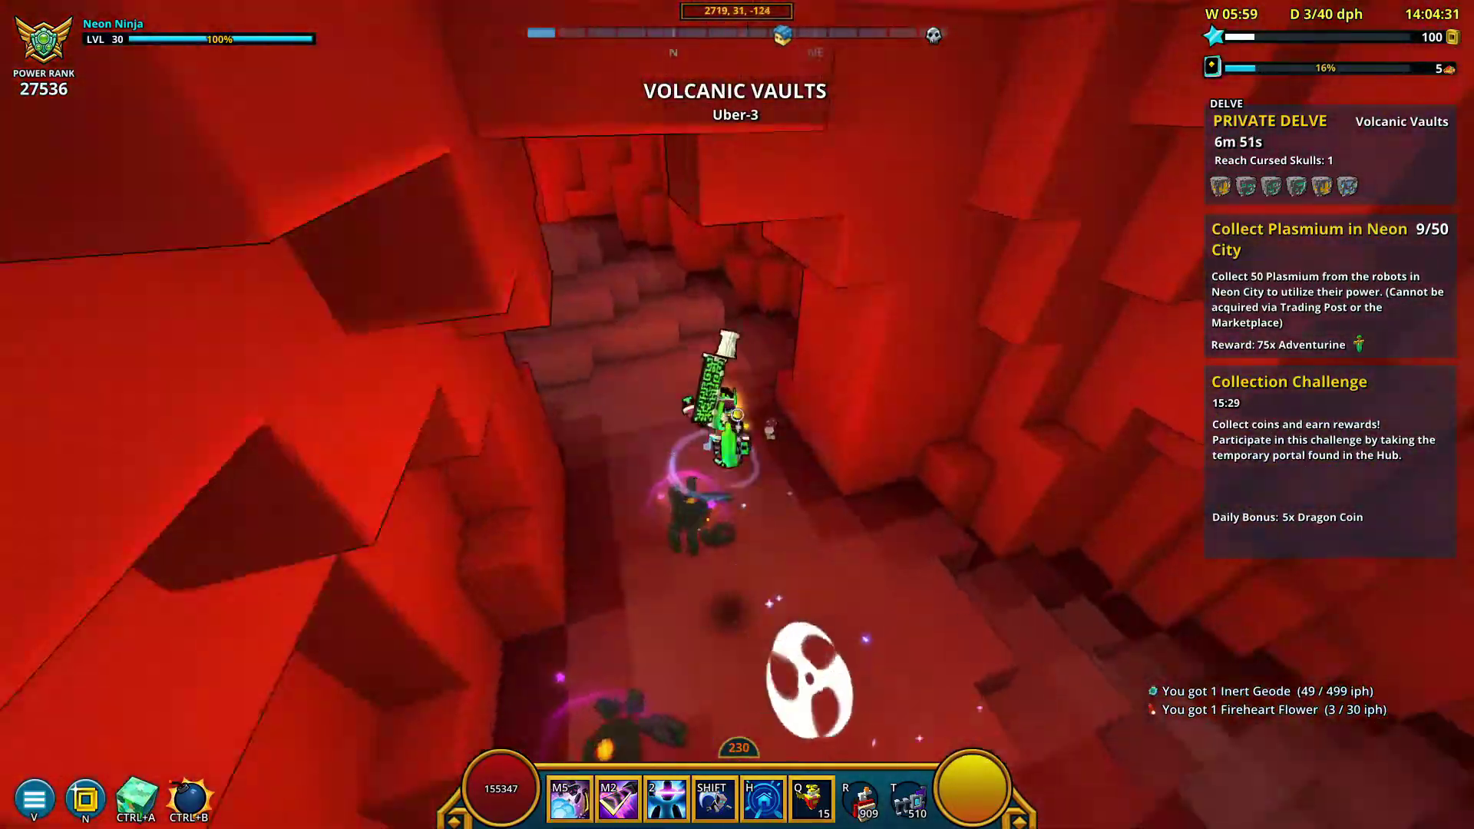
Advance along the lower tunnel into the next chamber and attack the dark enemies there.
{"action": "right_click", "coordinate": [737, 415]}
{"action": "key", "text": "w"}
{"action": "key", "text": "w"}
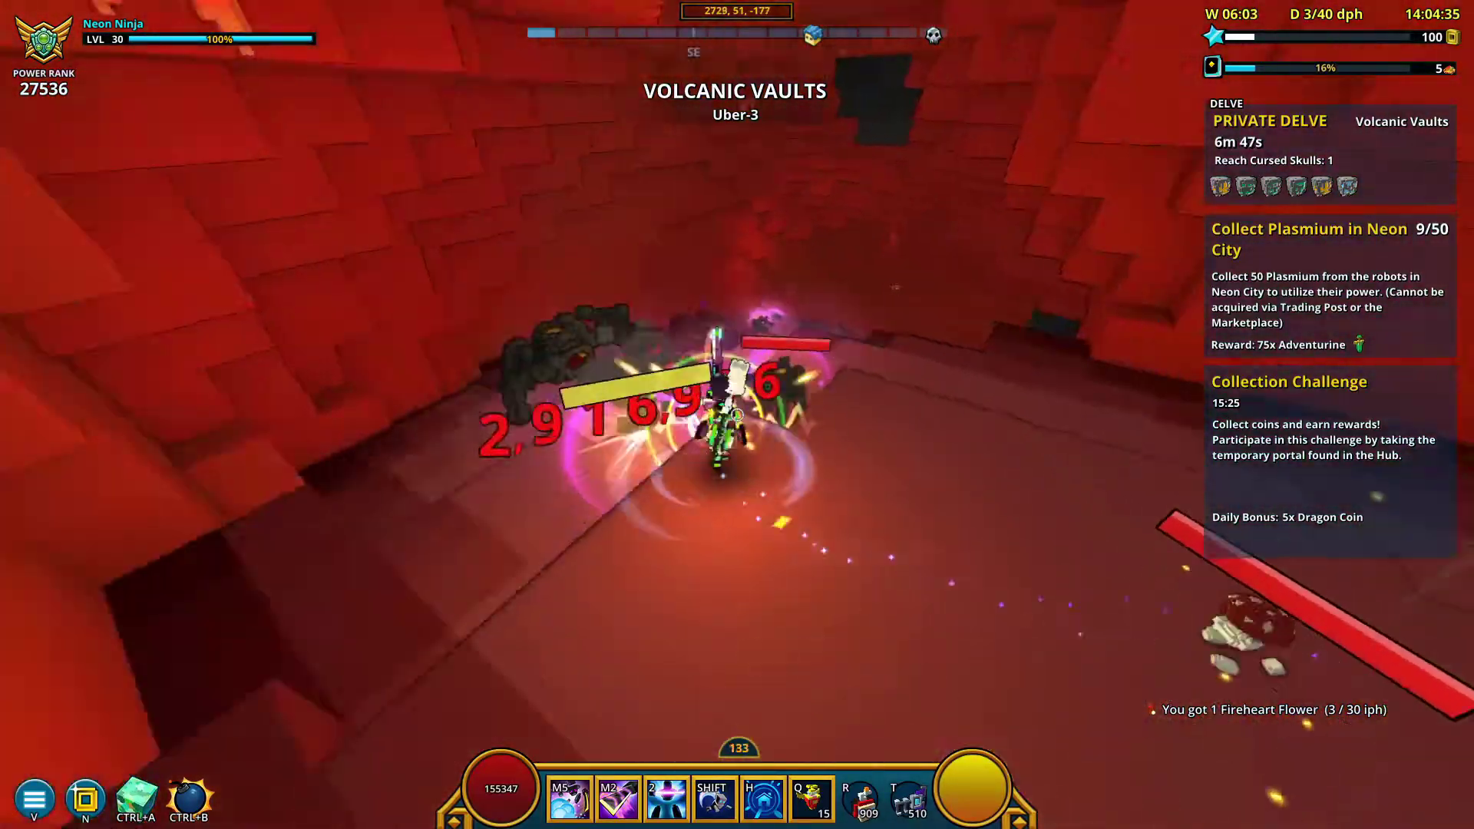